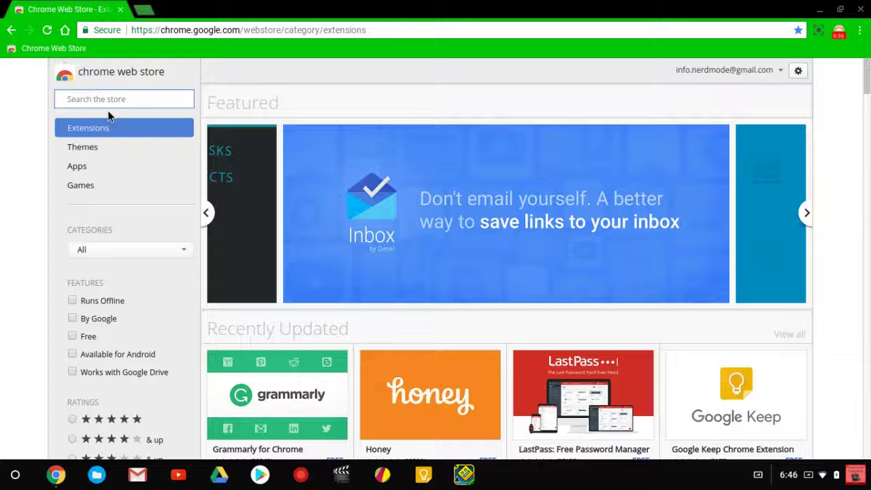
Search the Chrome Web Store for "gravit" and open the Gravit Designer app's page.
click(89, 167)
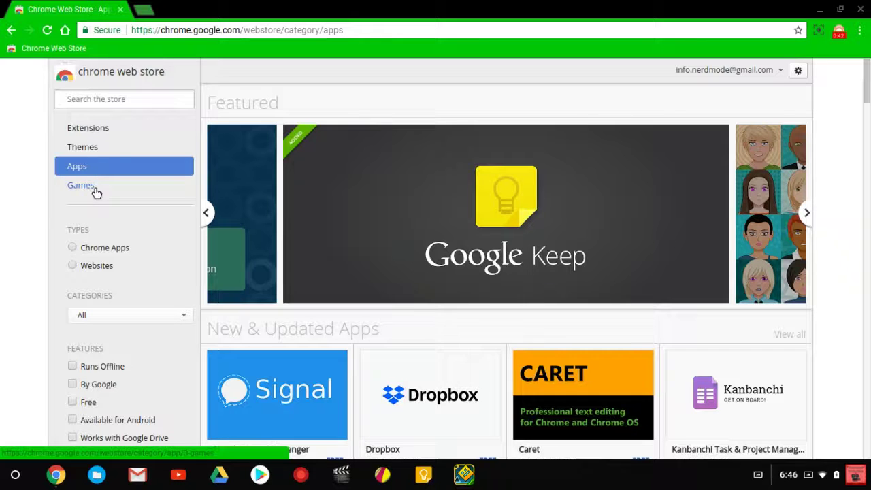
click(116, 100)
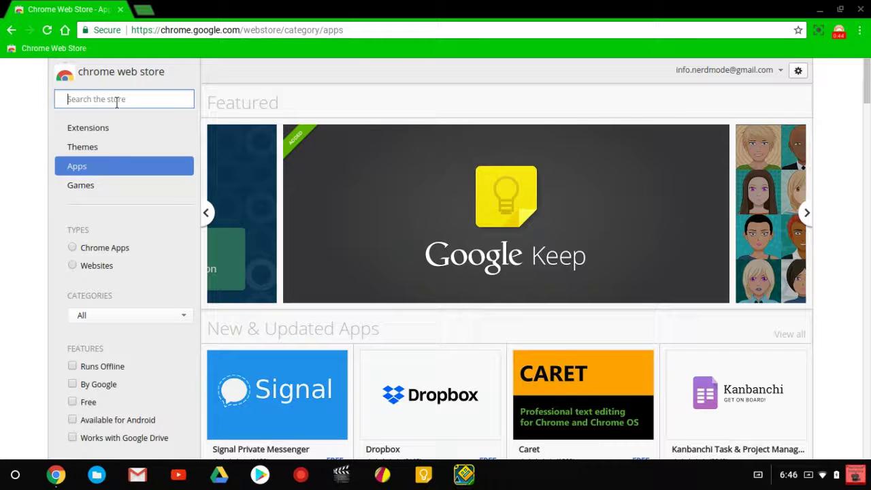
text(gravit)
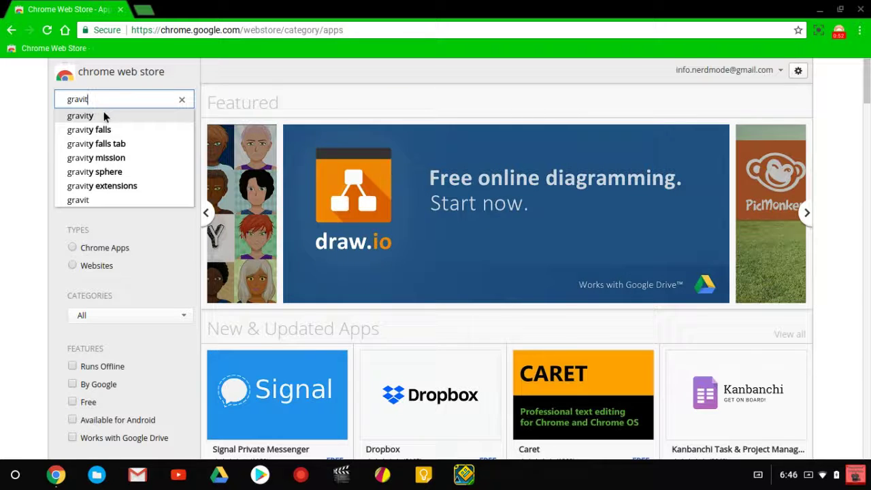
key(Return)
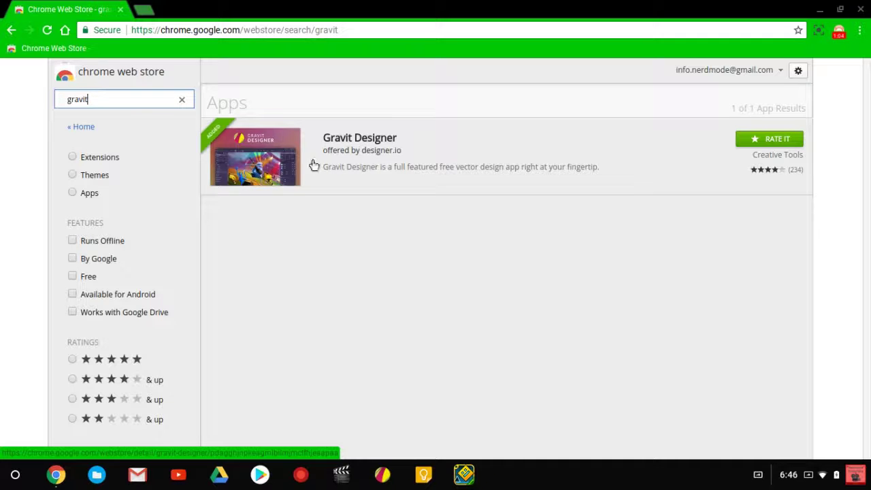
click(380, 139)
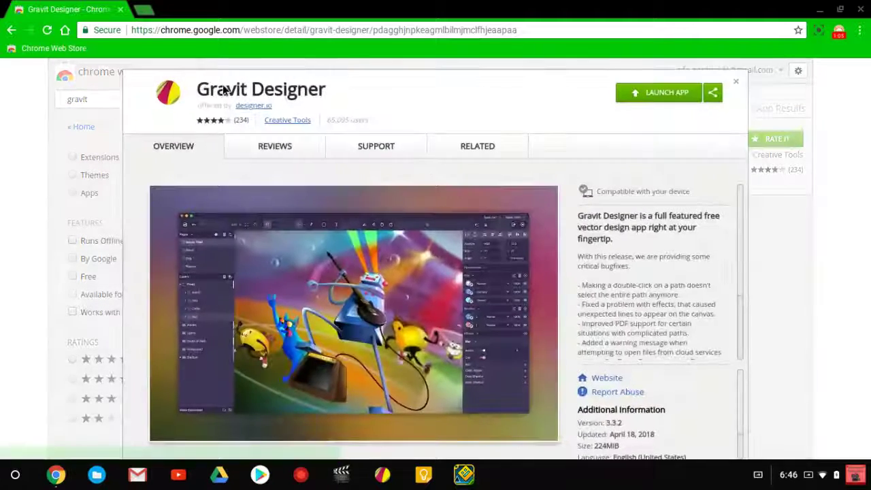
Look through the preview images on the Gravit Designer page and close the page.
click(344, 161)
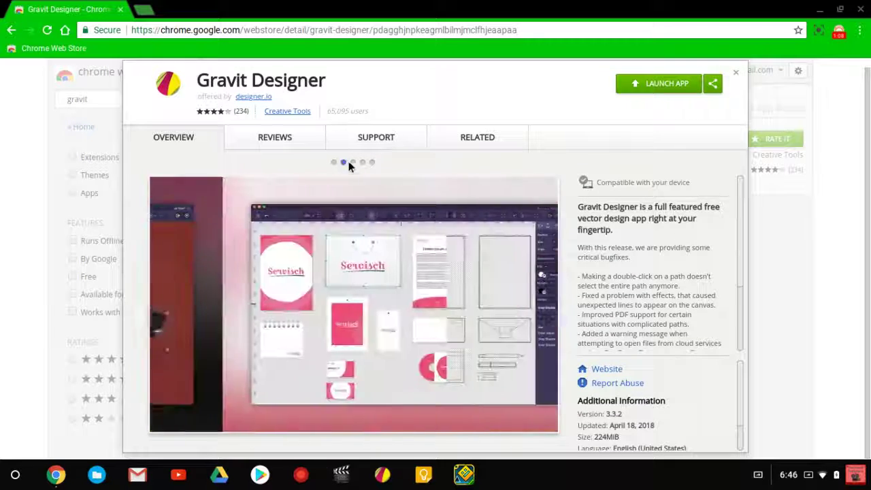
click(363, 162)
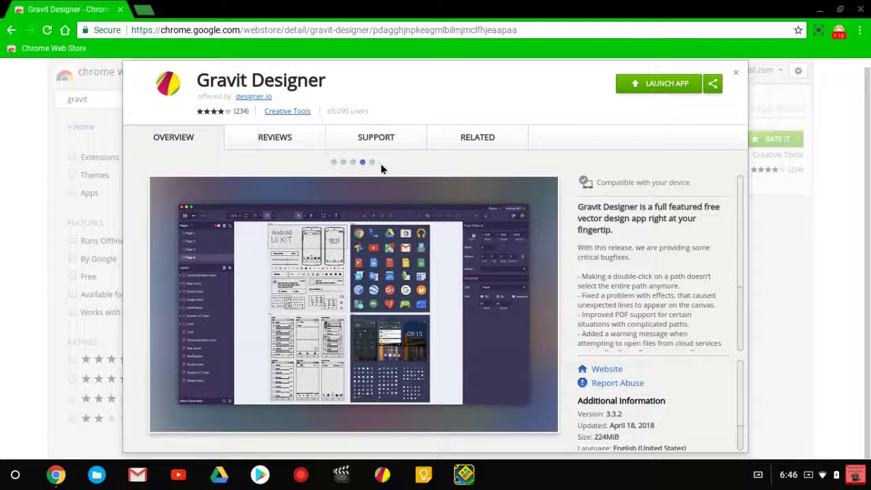
click(372, 162)
click(362, 161)
click(334, 162)
click(735, 71)
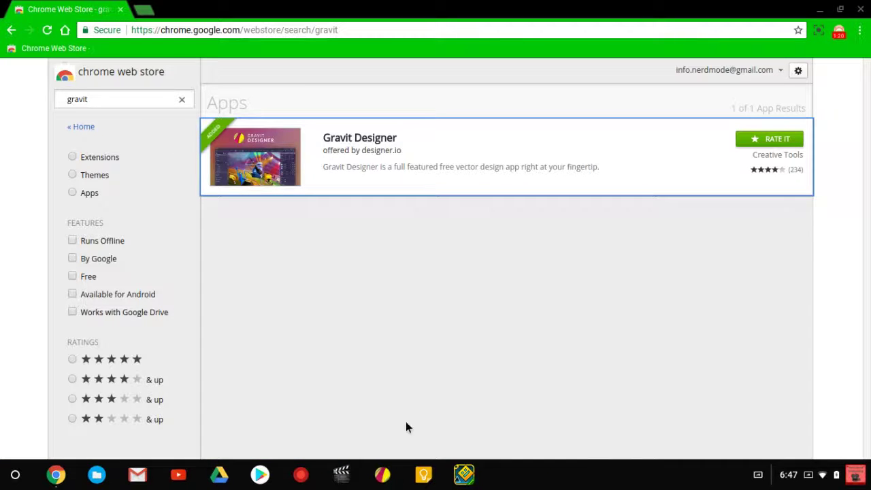
click(759, 475)
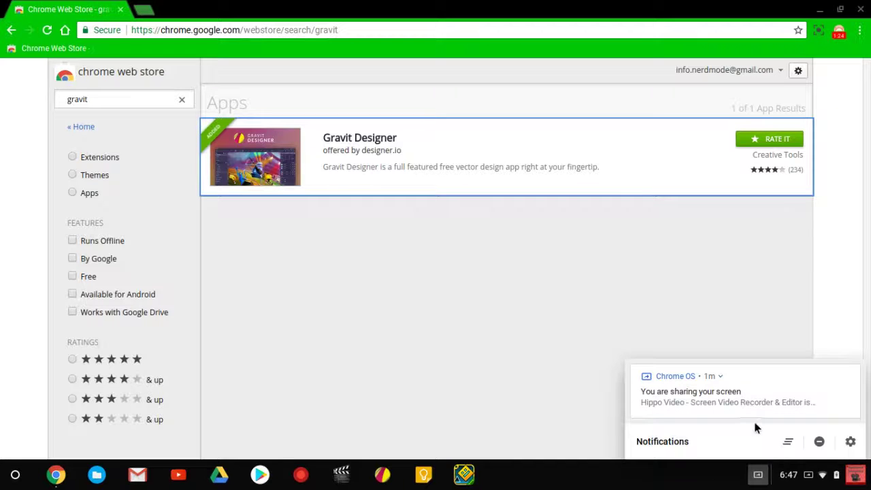
click(761, 476)
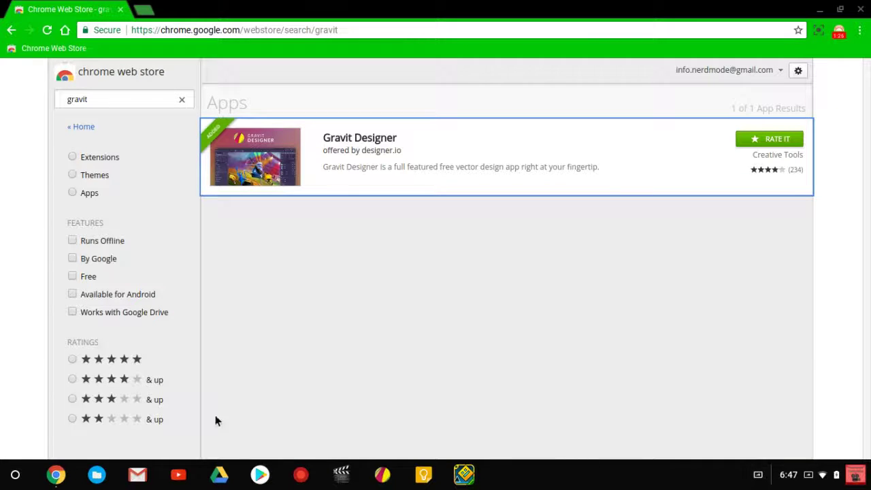
click(17, 475)
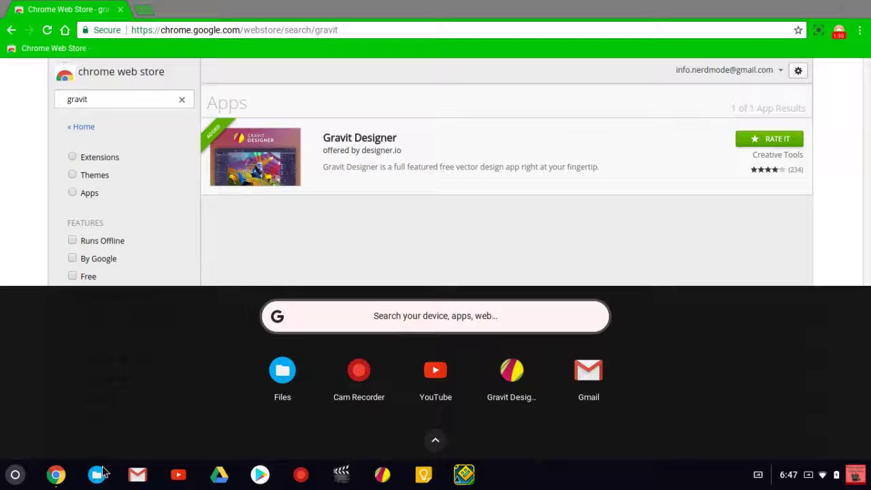
click(111, 456)
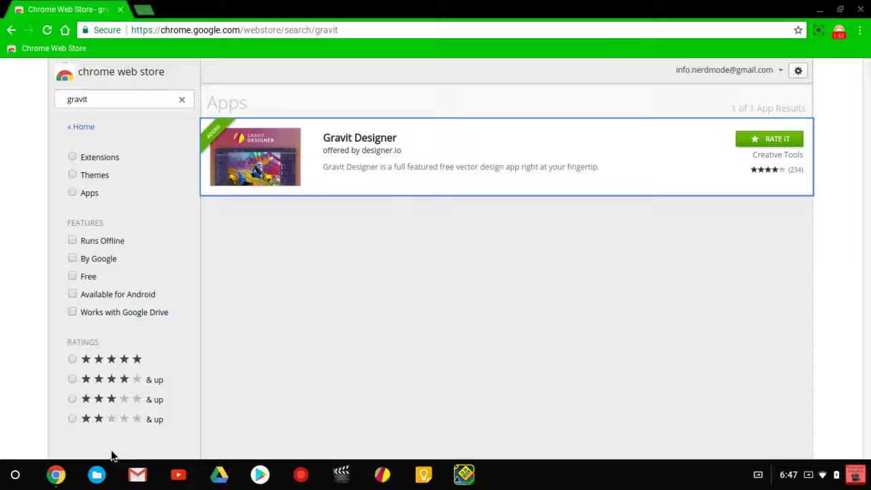
key(super)
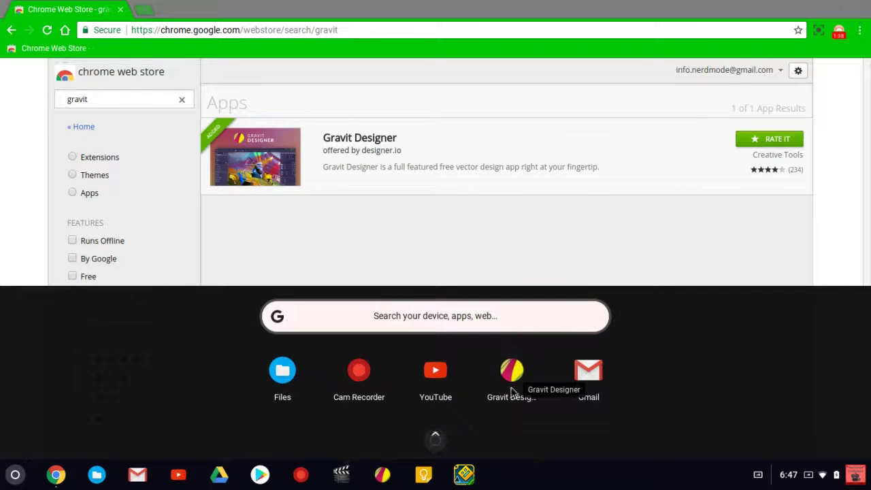
click(435, 435)
scroll(526, 297, down, 2)
scroll(530, 299, up, 2)
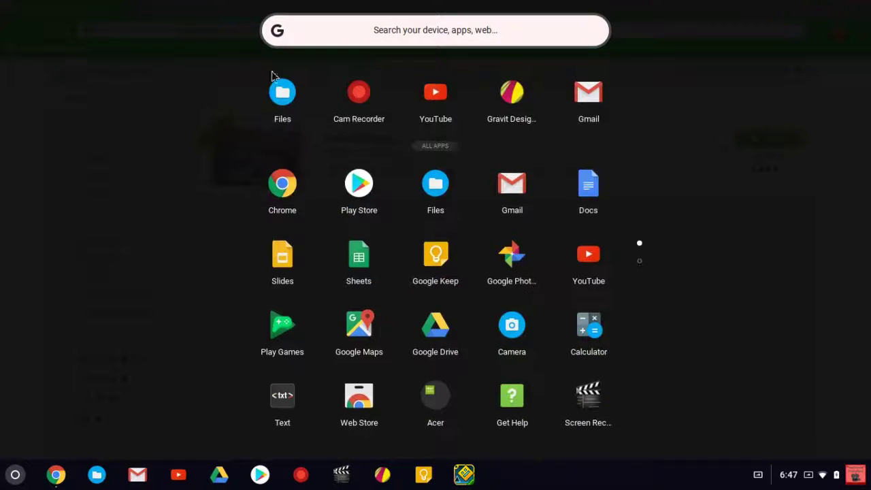
click(285, 306)
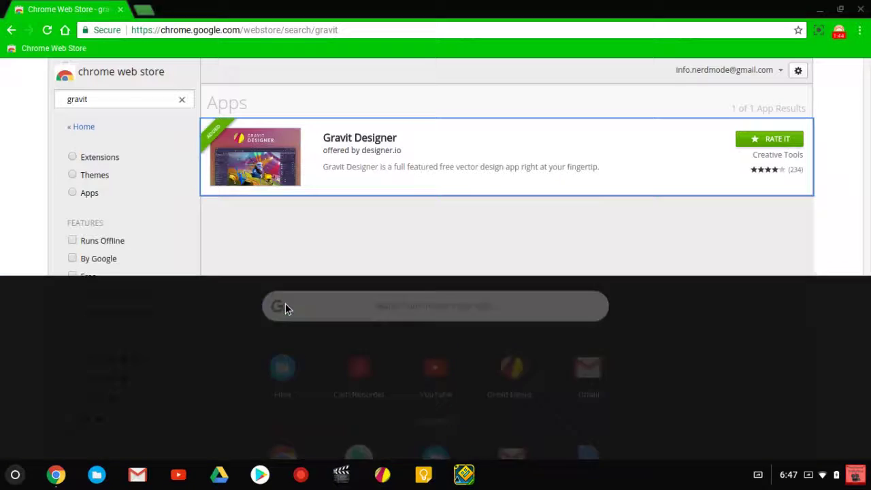
Locate Gravit Designer among all installed apps, check its shelf-pinning option, and launch Gravit Designer.
click(15, 474)
scroll(422, 368, down, 2)
scroll(449, 343, down, 2)
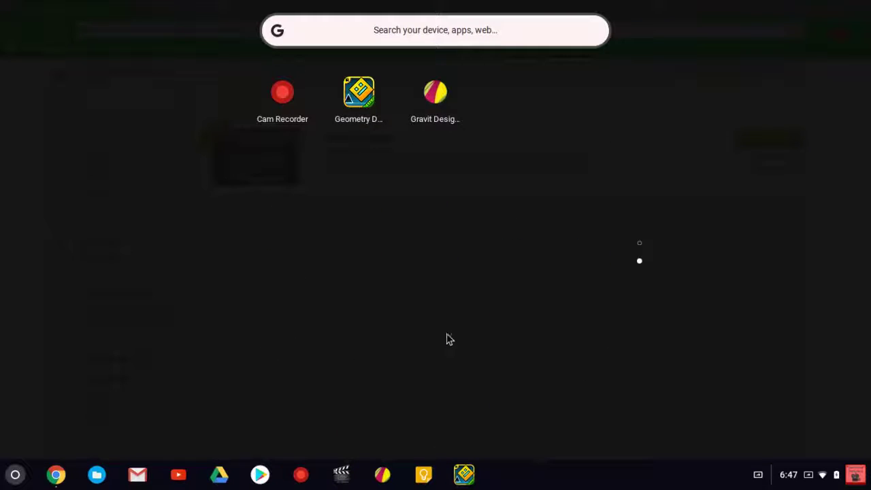
right_click(441, 94)
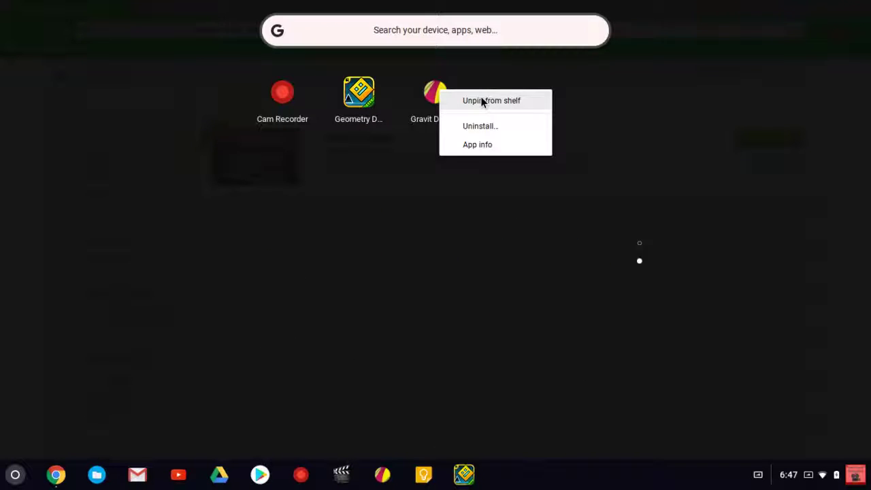
click(18, 476)
click(383, 475)
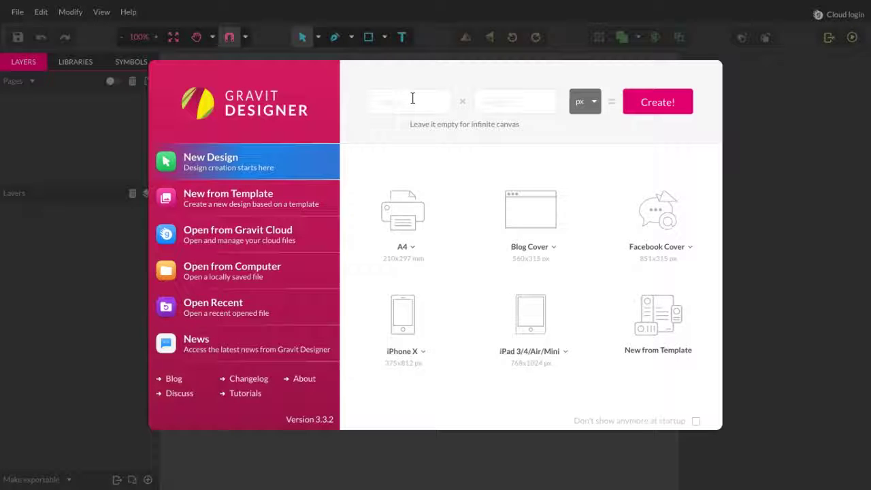
Create a new design 1280 wide by 720 high, with pixels as the unit.
click(412, 99)
click(480, 104)
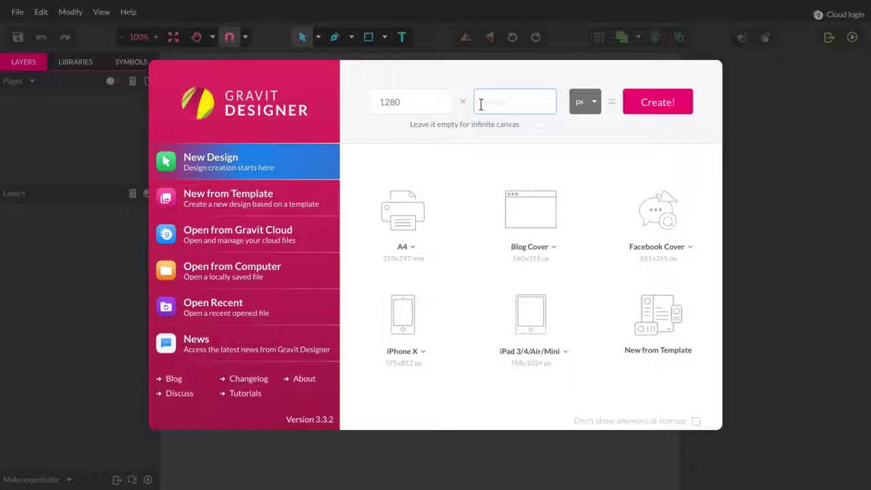
click(587, 136)
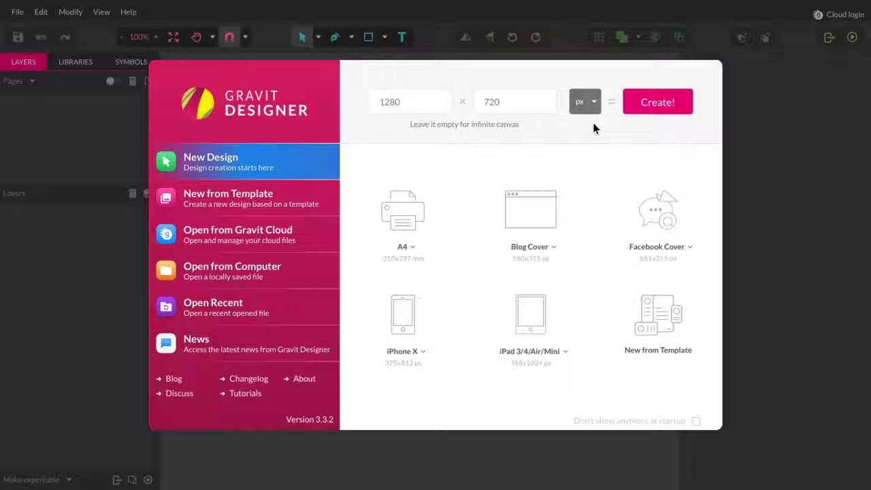
click(585, 110)
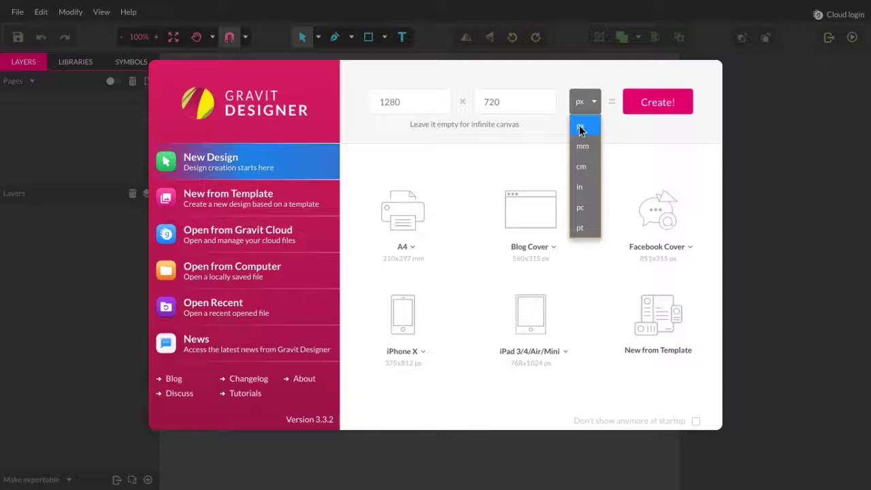
click(580, 129)
click(587, 110)
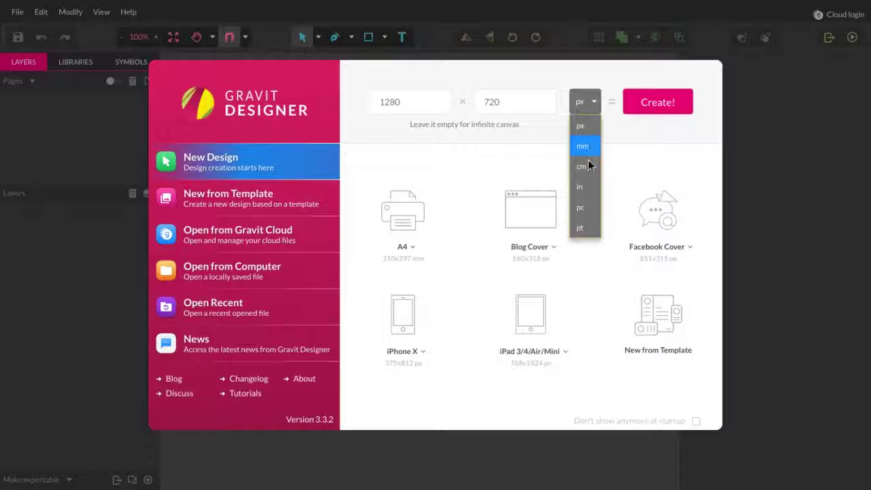
click(590, 126)
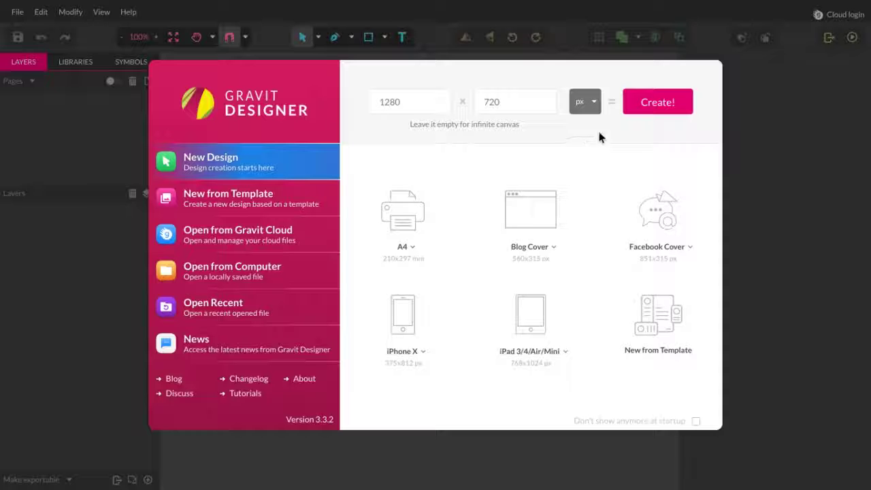
click(657, 102)
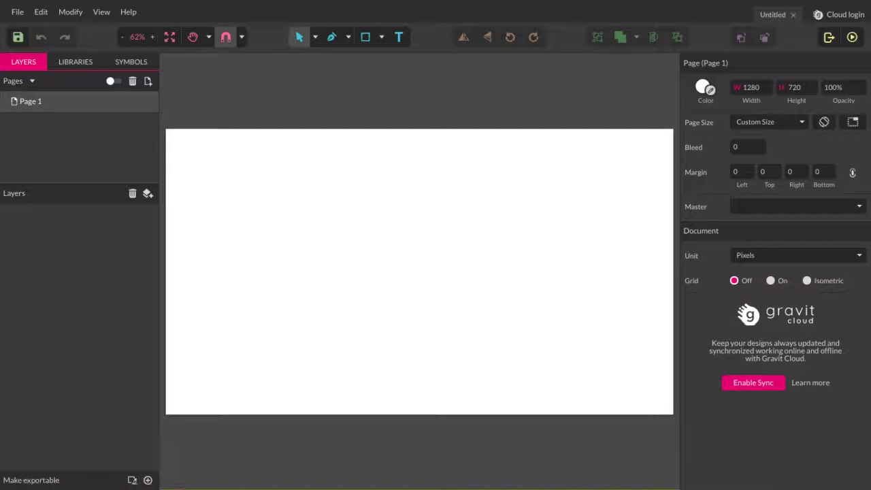
Add a text box about 502 by 251 px in the page's upper middle, reading "Jumbo de bumbo".
click(399, 37)
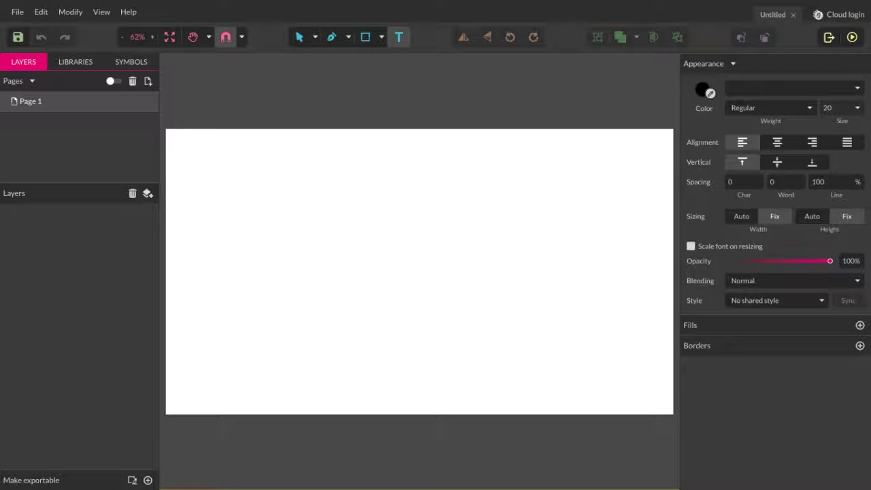
drag(283, 176, 483, 275)
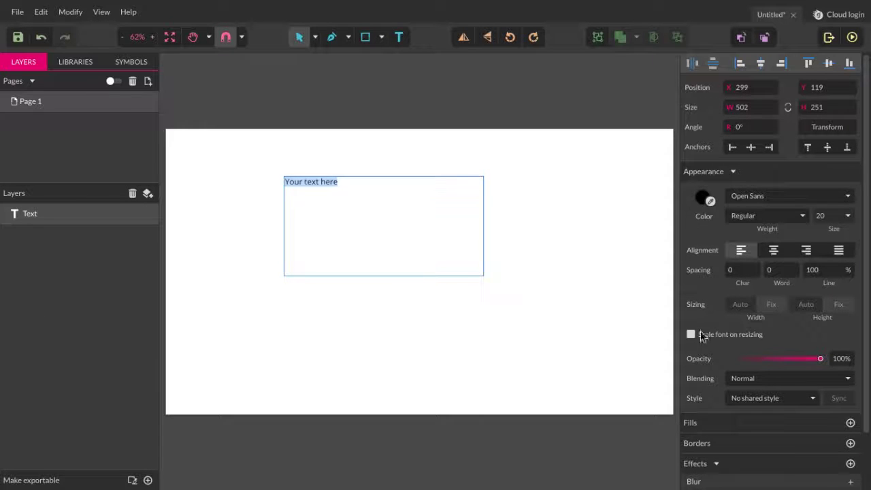
key(BackSpace)
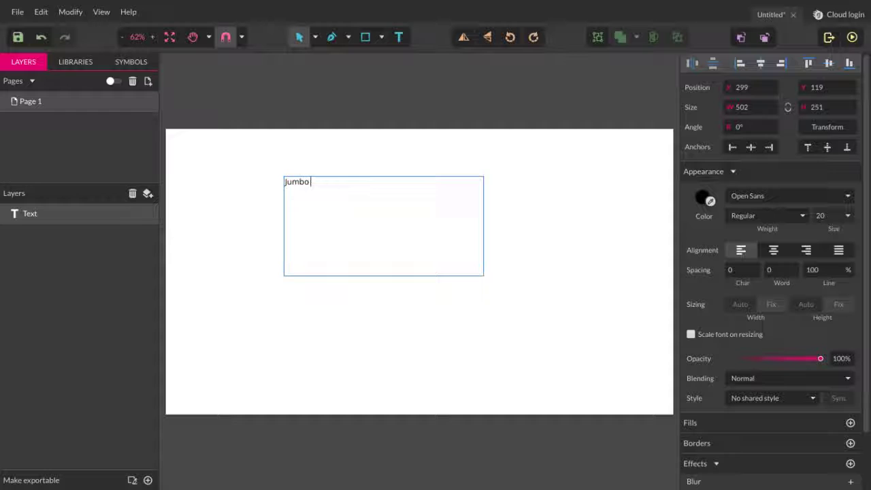
text(Jumbo de bo)
Format the whole "Jumbo de bumbo" text as Extra-Bold at size 60.
key(ctrl+shift+Left)
key(ctrl+shift+Left)
key(ctrl+shift+Left)
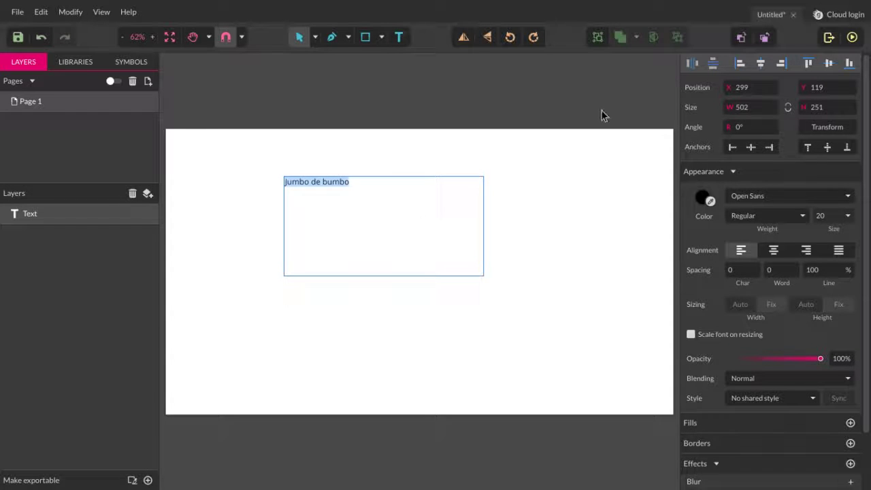
click(799, 217)
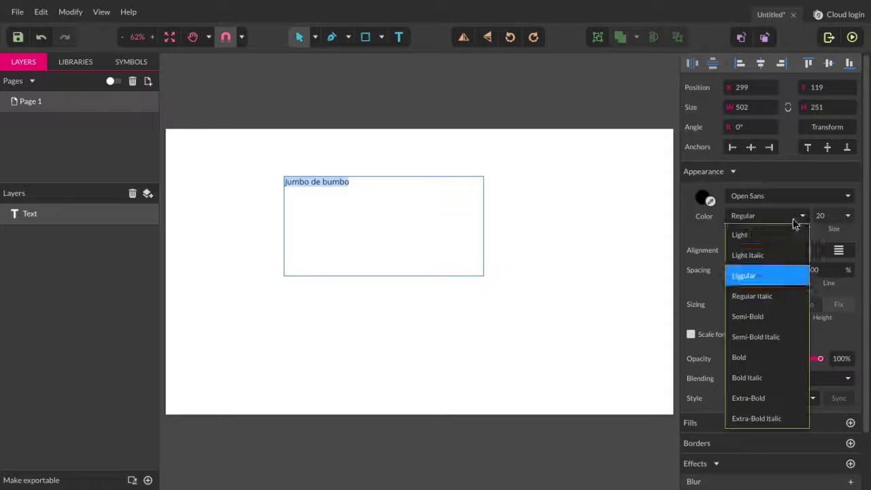
click(759, 397)
click(841, 210)
scroll(828, 280, down, 3)
click(828, 295)
key(Escape)
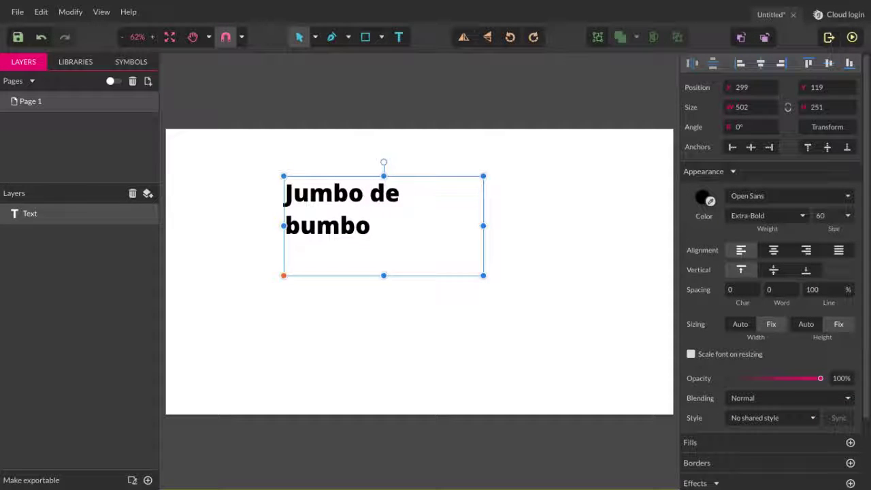
Enlarge the "Jumbo de bumbo" text box, move it to the right side of the page, and deselect it.
drag(283, 275, 249, 311)
drag(320, 244, 550, 256)
key(Escape)
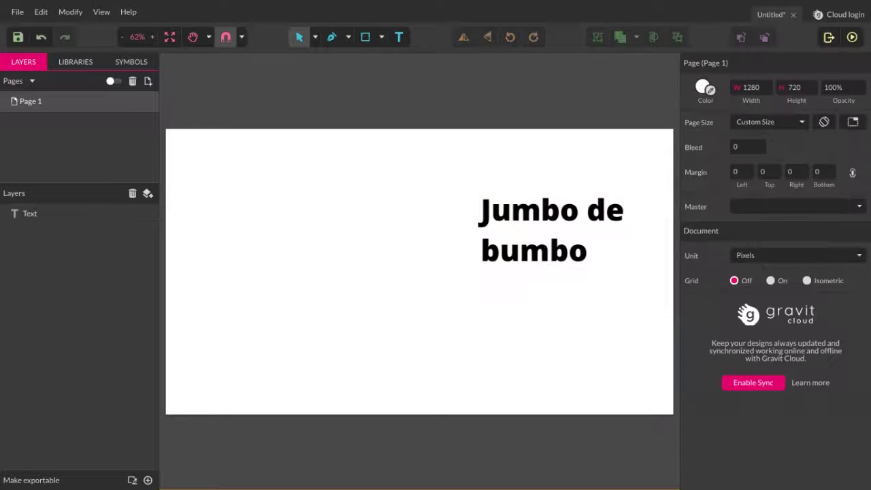
Switch to Chrome and search Google for "zelda" in a new tab.
mouse_move(213, 488)
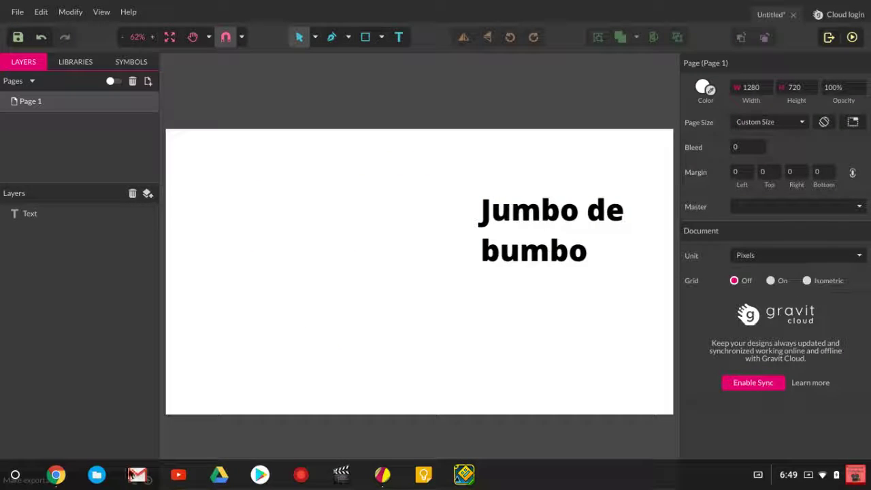
click(57, 474)
click(144, 9)
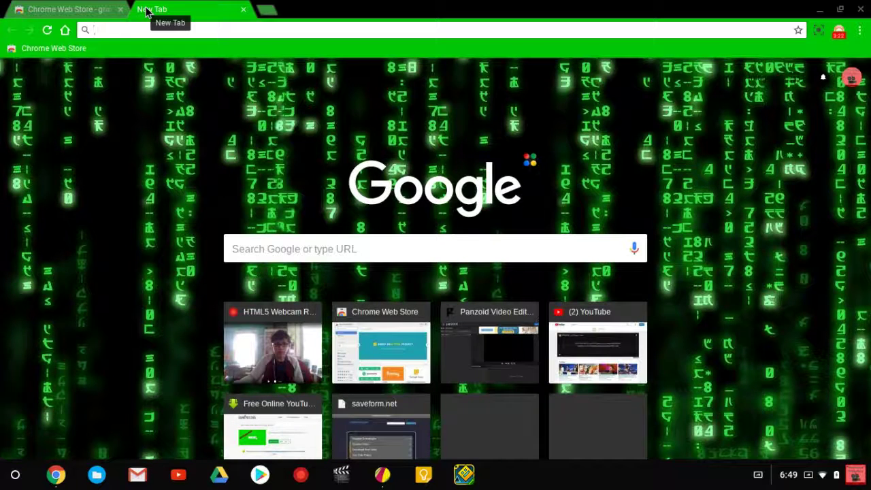
text(zelds)
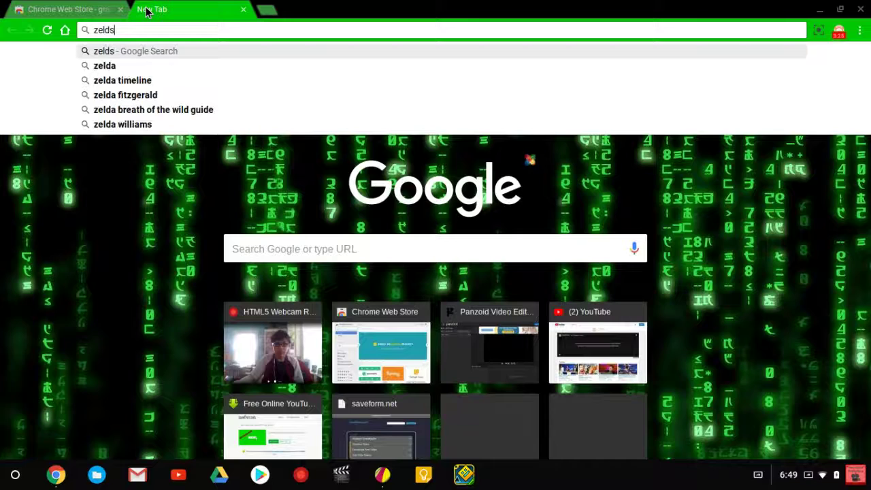
key(BackSpace)
text(a)
key(Return)
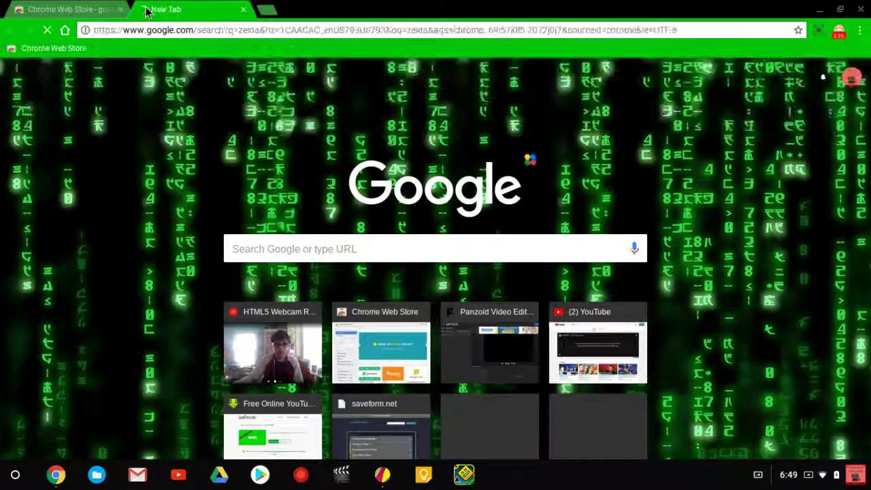
Show the image results for "zelda" and filter their usage rights to "Labeled for reuse with modification".
click(195, 120)
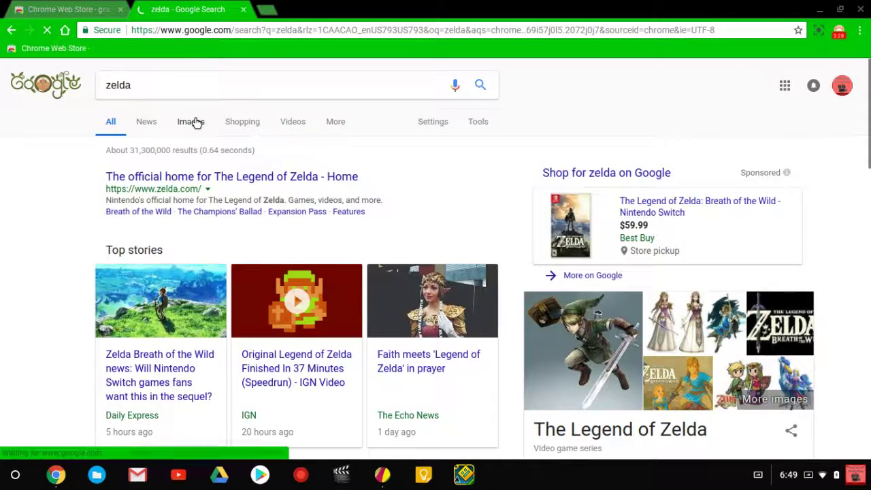
click(476, 122)
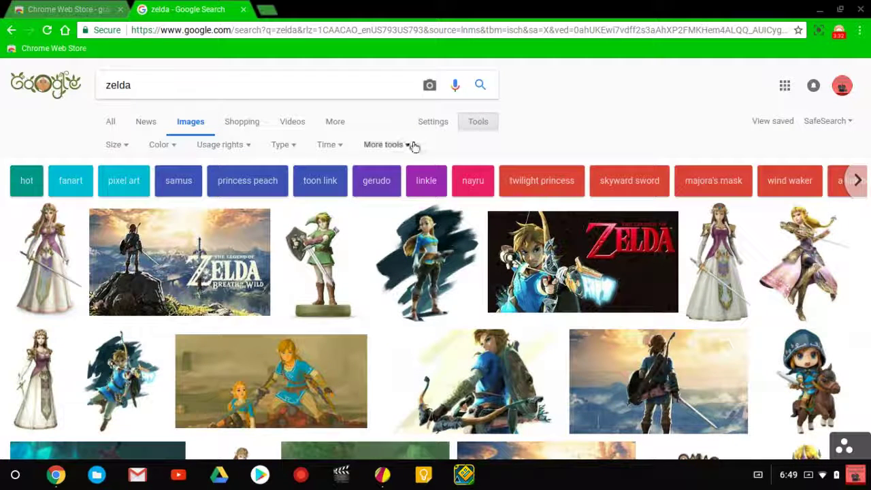
click(239, 144)
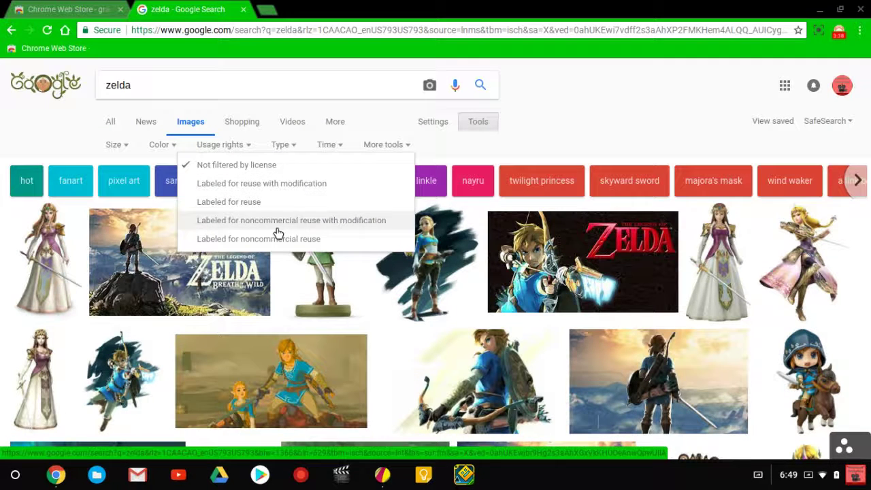
click(263, 183)
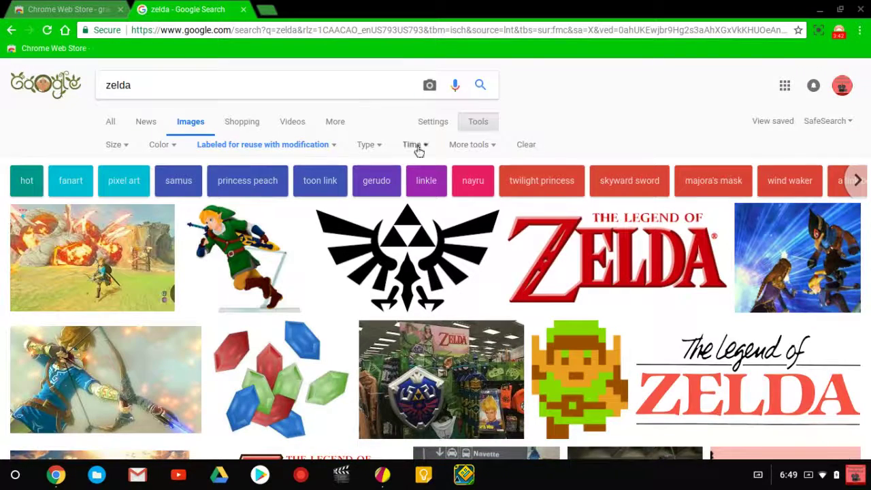
click(479, 122)
click(480, 123)
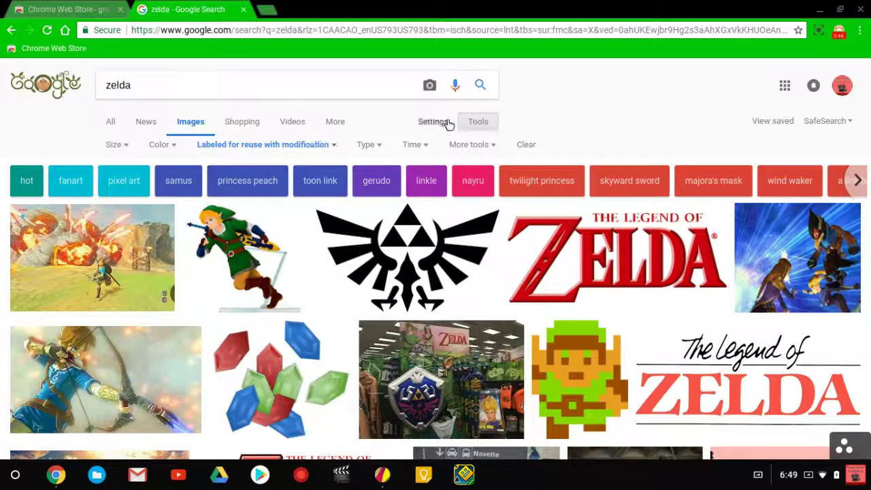
click(475, 128)
Browse the filtered results and copy the Flickr "The Legend of Zelda: Breath of the Wild" landscape image with the sword logo.
scroll(476, 204, down, 3)
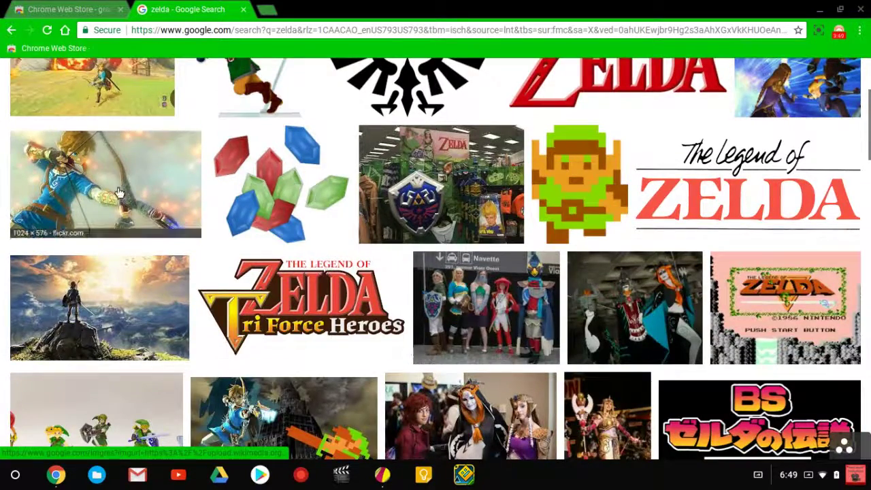
scroll(120, 193, down, 2)
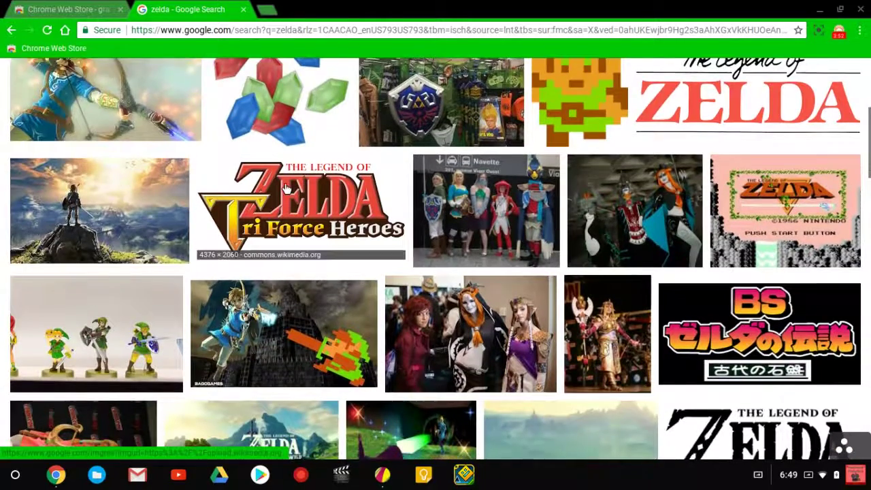
scroll(289, 183, down, 2)
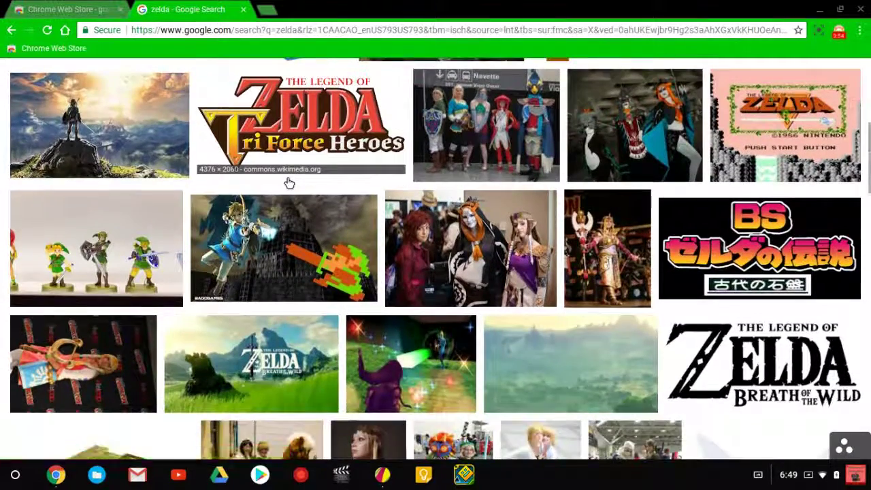
scroll(286, 183, up, 2)
scroll(133, 195, up, 3)
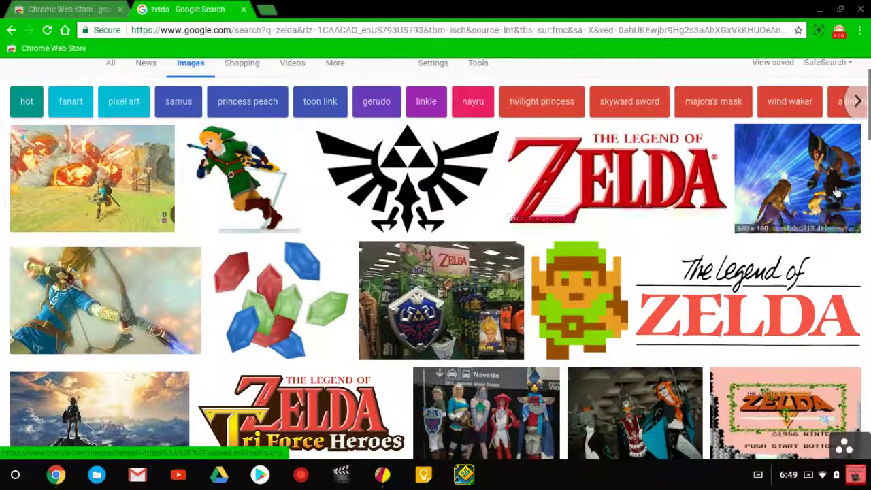
scroll(589, 209, down, 4)
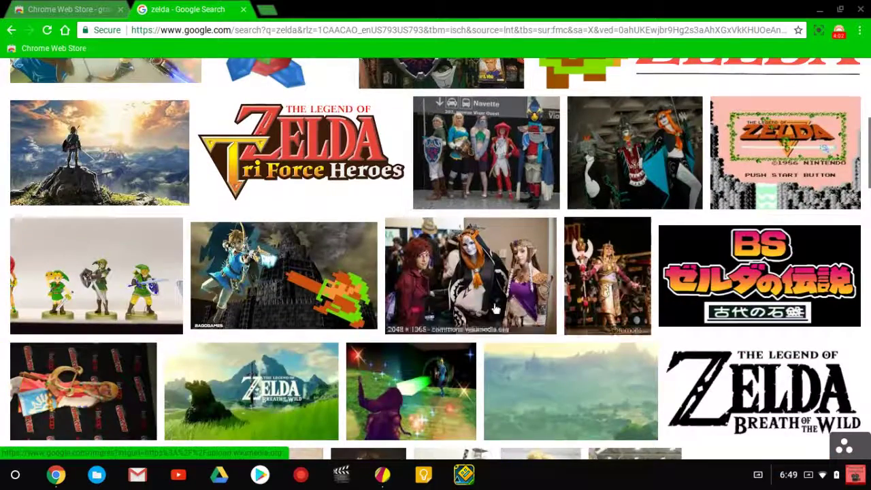
scroll(138, 372, down, 3)
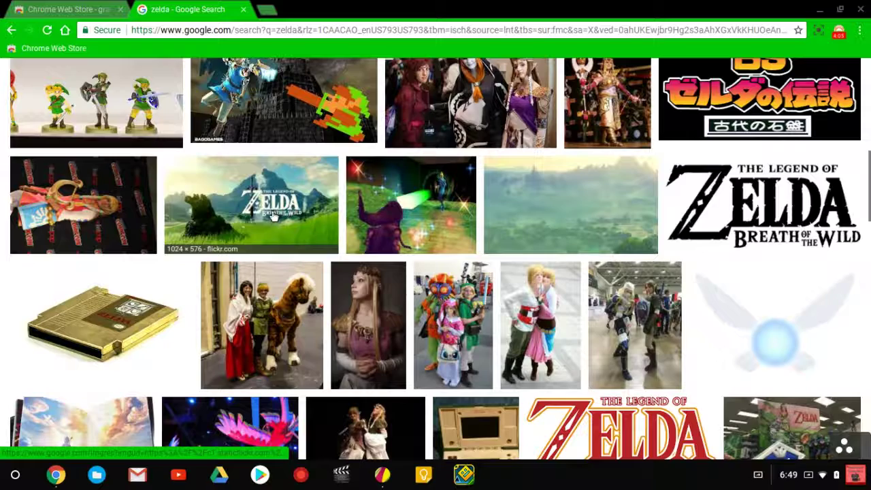
click(275, 217)
right_click(282, 302)
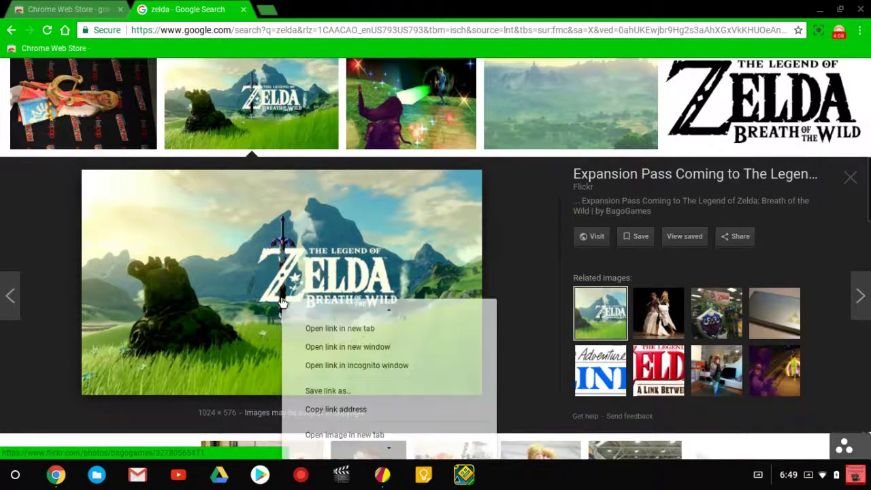
scroll(343, 408, down, 1)
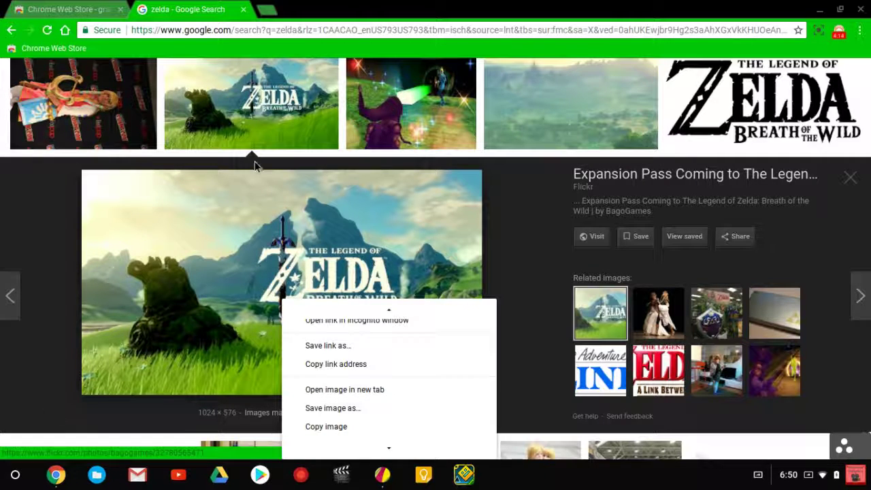
click(334, 428)
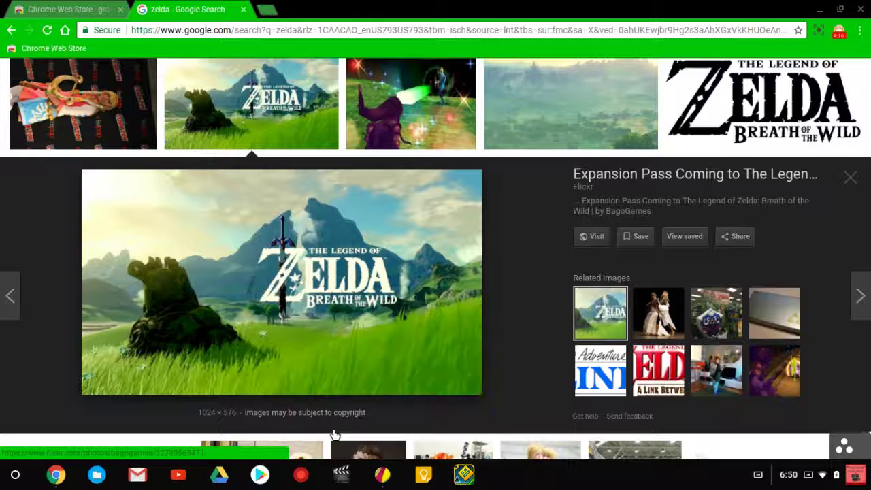
Close the search tab, switch to Gravit Designer, and paste the copied image, enlarging it to fill the 1280 × 720 px page.
click(241, 9)
click(392, 470)
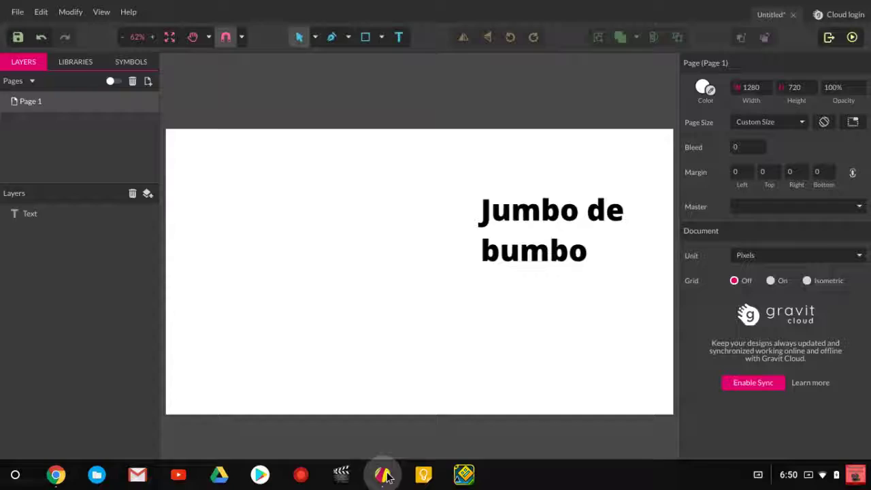
key(ctrl+v)
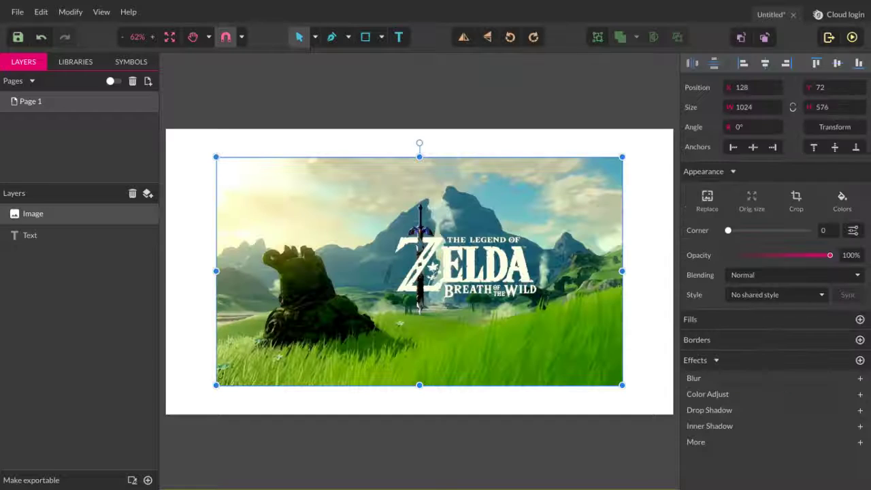
drag(216, 385, 166, 413)
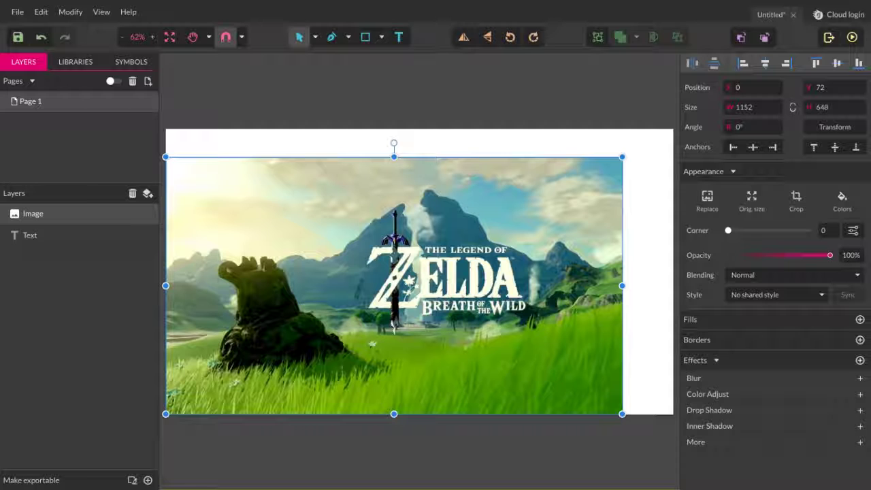
drag(622, 157, 673, 129)
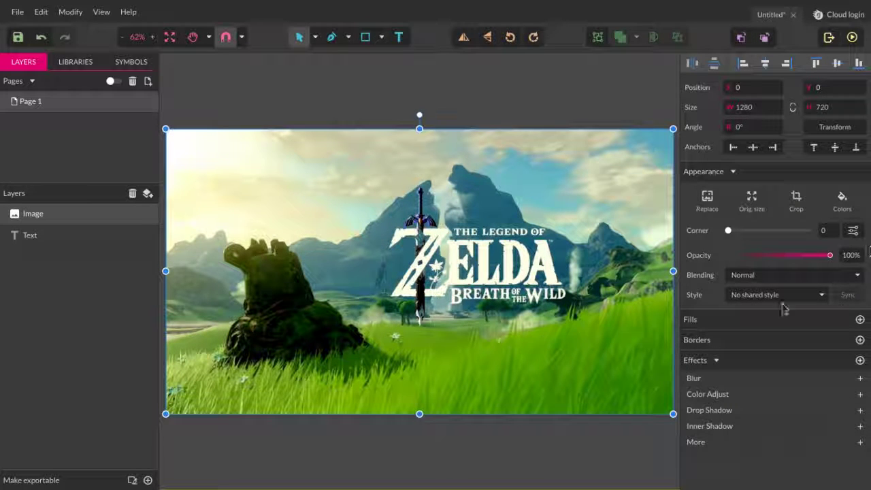
Try lowering the image's opacity to 51%, and restore it to 100%.
scroll(830, 259, down, 10)
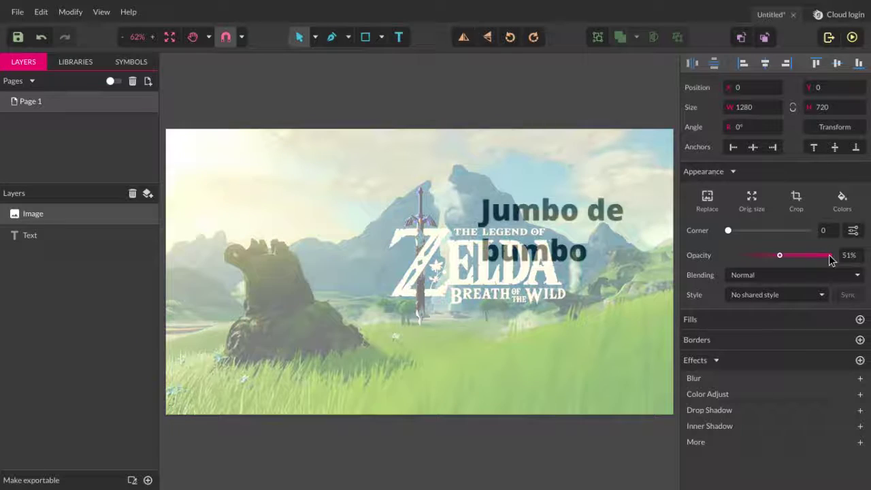
scroll(830, 259, up, 10)
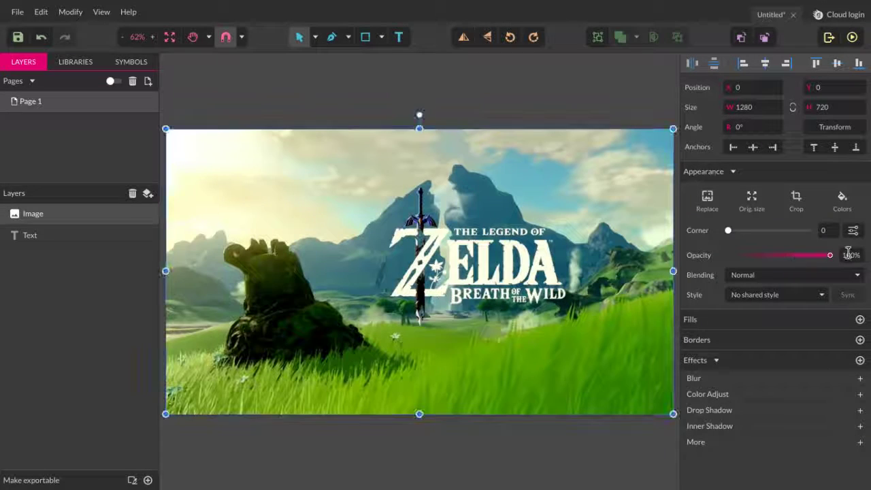
Nest the Text layer inside the Image layer, and move the text to about X 382, Y 165 on the image.
drag(20, 238, 15, 211)
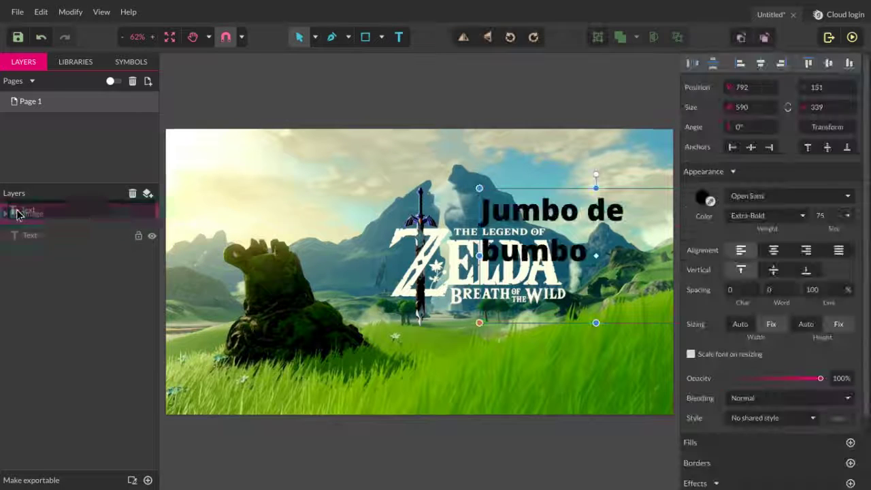
drag(533, 235, 371, 241)
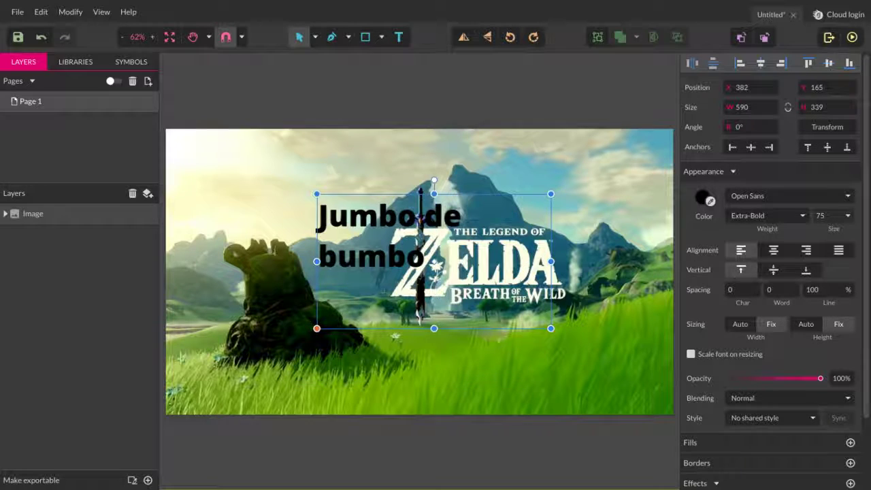
click(5, 214)
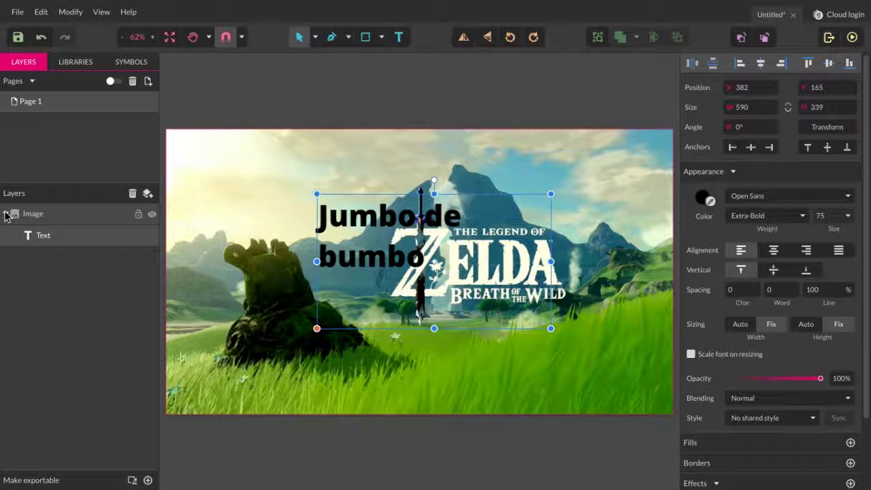
click(5, 214)
Enlarge the "Jumbo de bumbo" text box to about 727 × 438 px and place it at about X 420, Y 225.
drag(367, 223, 425, 170)
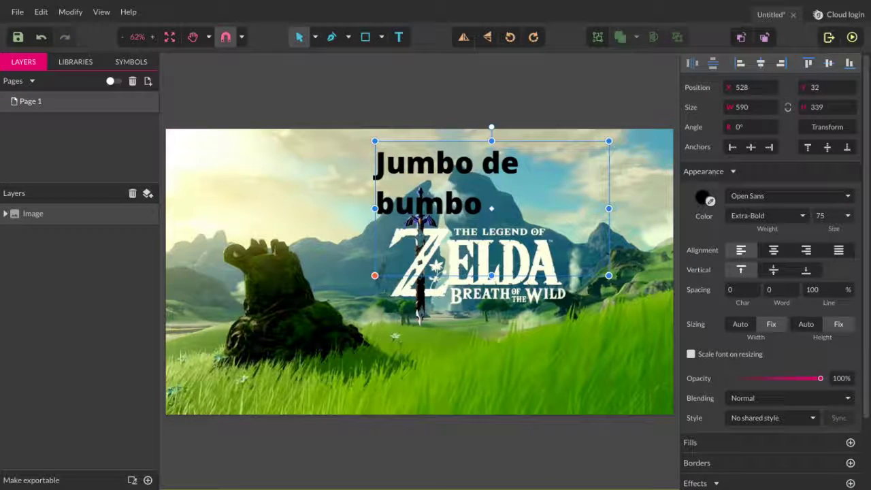
drag(374, 276, 321, 315)
drag(447, 229, 459, 304)
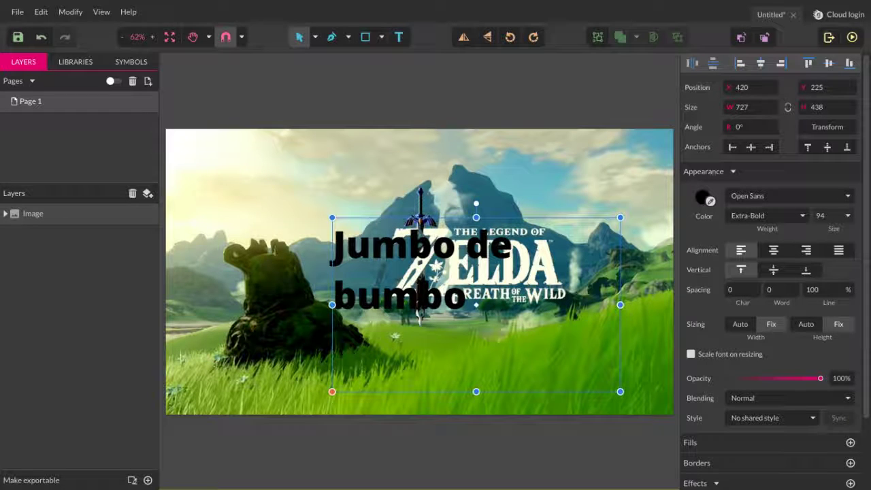
Try red, green and light blue on the whole "Jumbo de bumbo" text, and settle on pure blue (#0000FF).
double_click(467, 305)
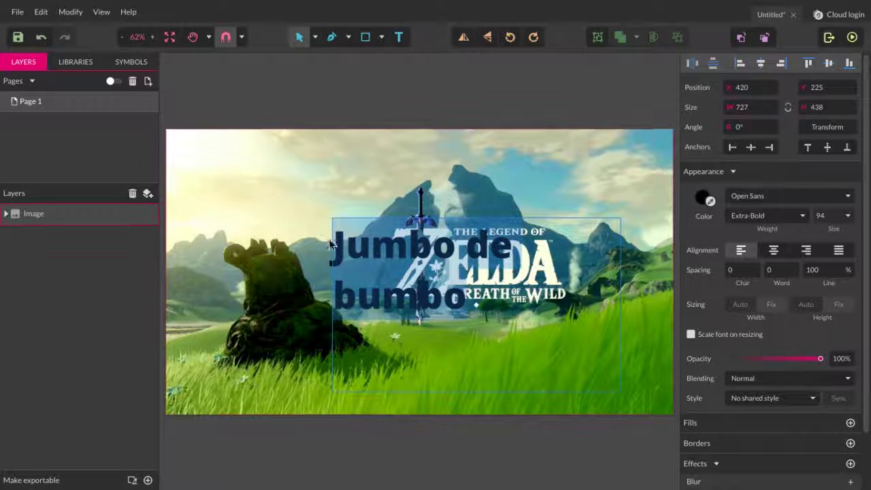
click(701, 199)
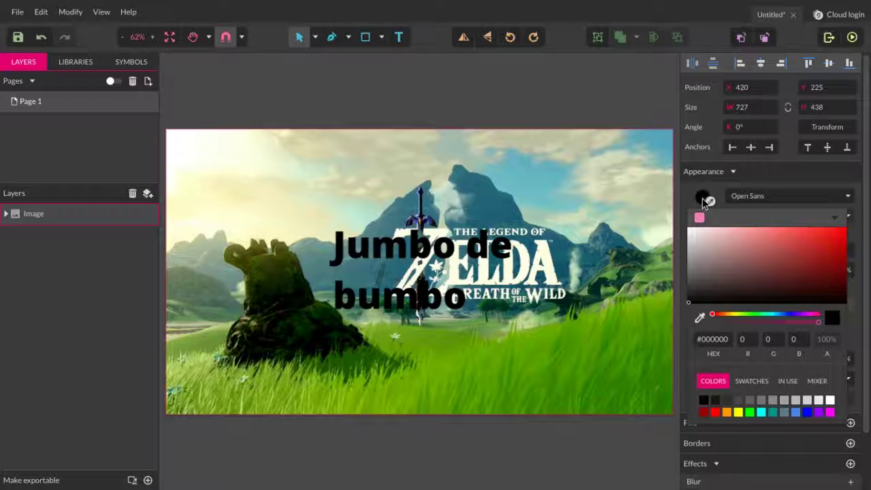
click(787, 264)
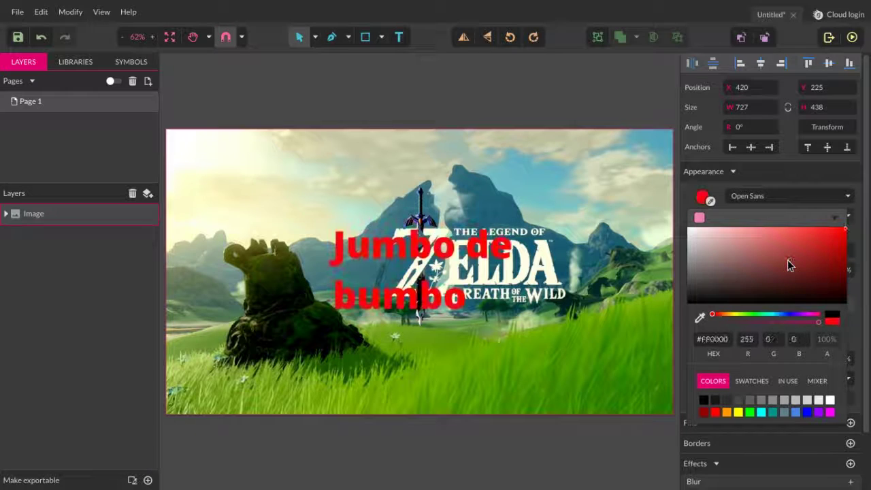
click(748, 412)
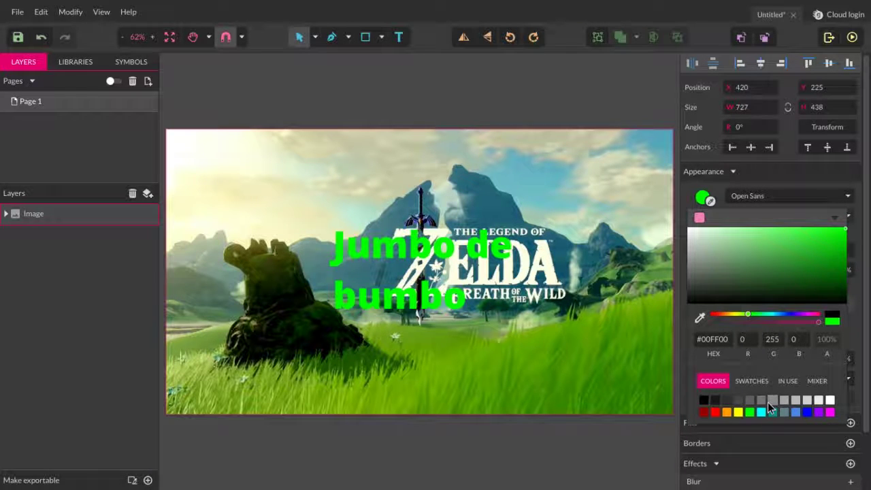
click(797, 411)
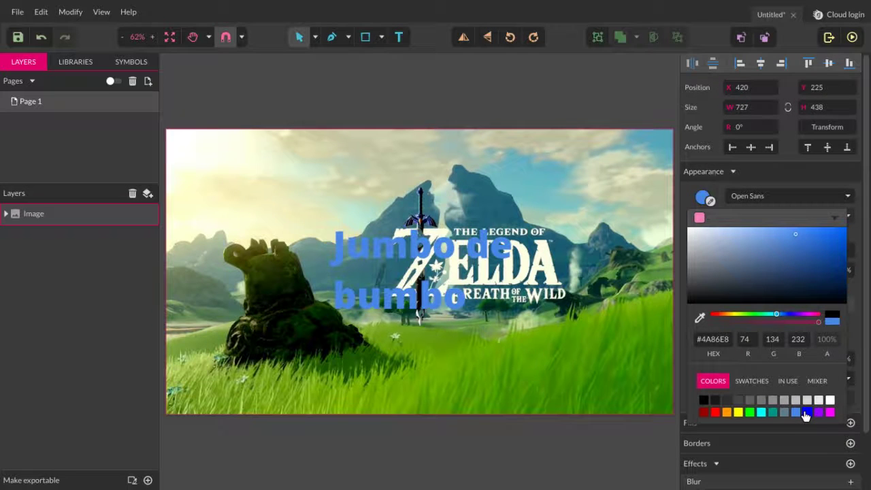
click(806, 411)
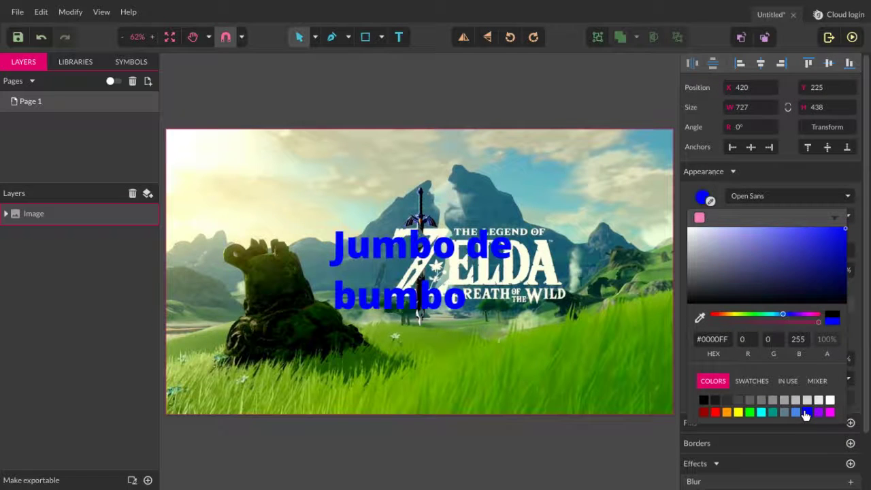
click(695, 193)
click(482, 310)
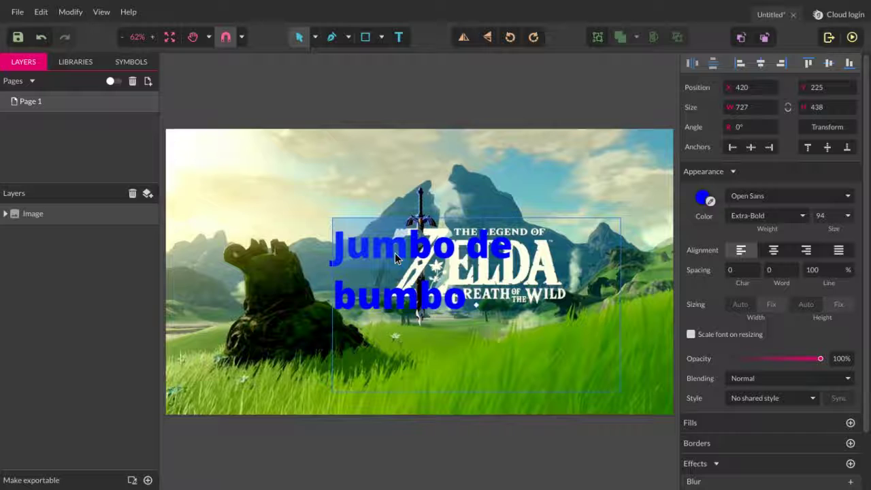
click(534, 437)
Move the blue text to the image's upper left at about X 134, Y 16, and select the background image.
drag(476, 306, 362, 223)
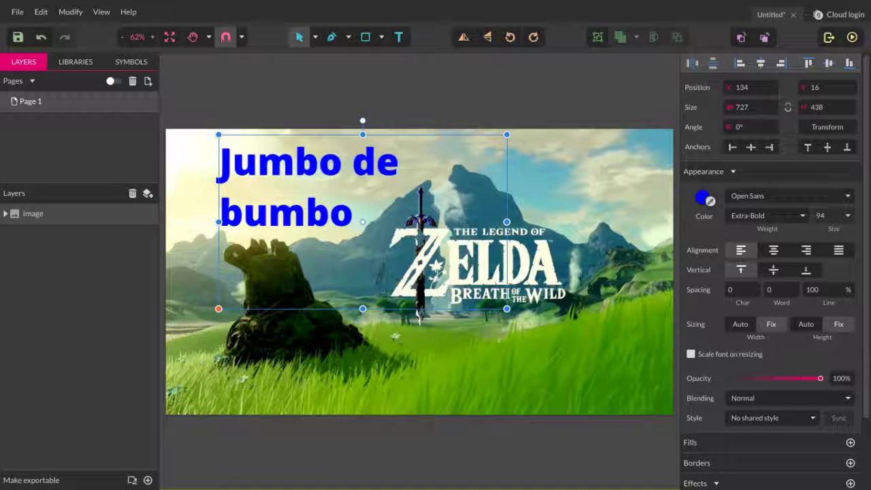
click(534, 438)
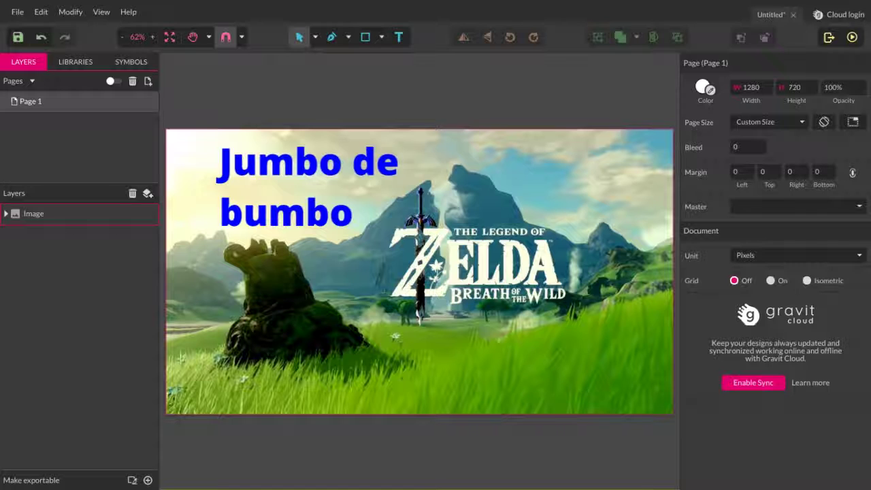
click(419, 272)
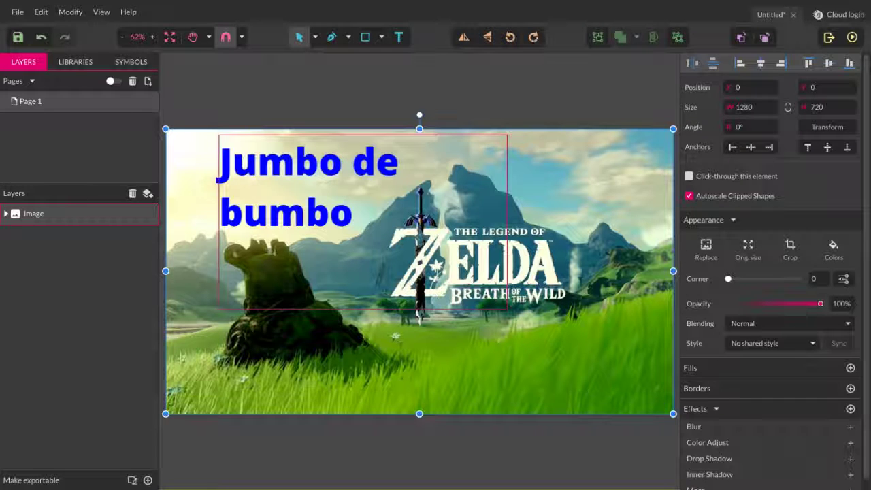
Review the font weights for the "Jumbo de bumbo" text, keep Extra-Bold, and move the text to about X 110, Y 16.
double_click(307, 212)
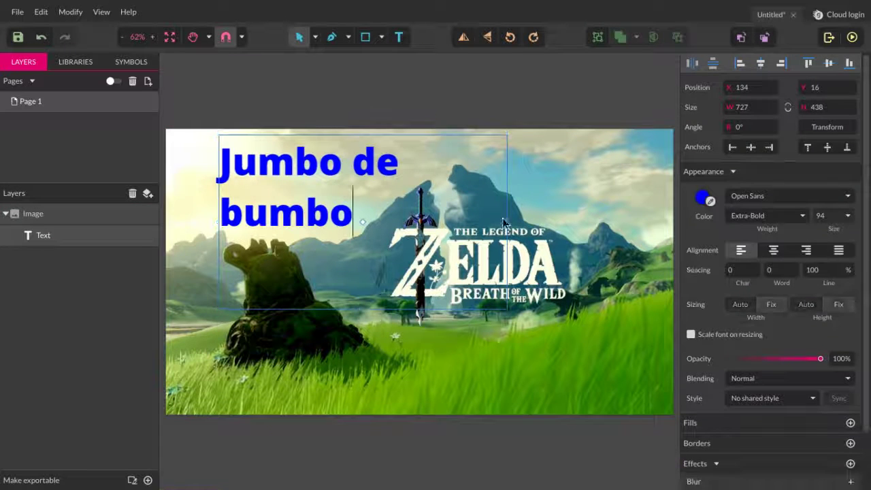
click(760, 215)
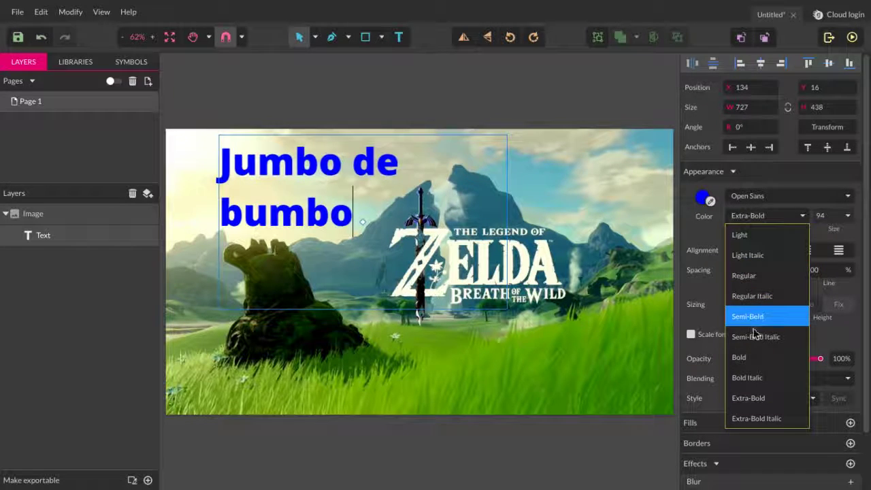
click(743, 219)
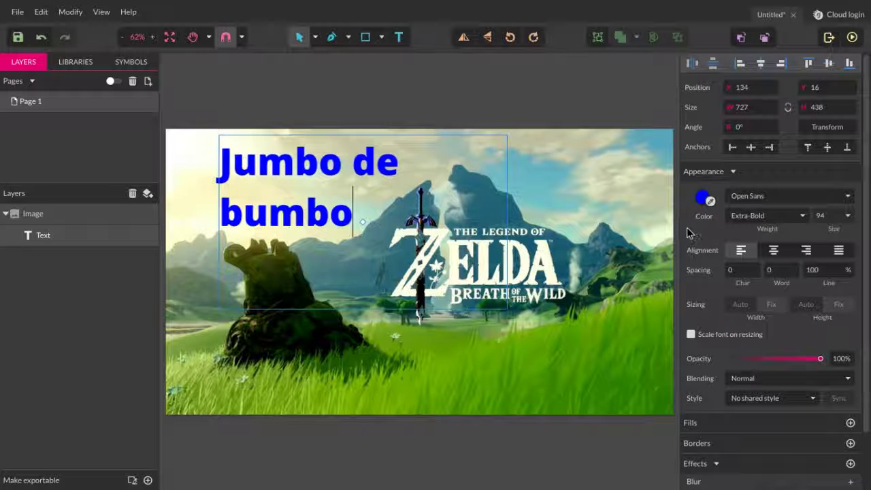
key(Escape)
mouse_move(340, 208)
mouse_down()
mouse_move(364, 236)
mouse_move(331, 207)
mouse_up()
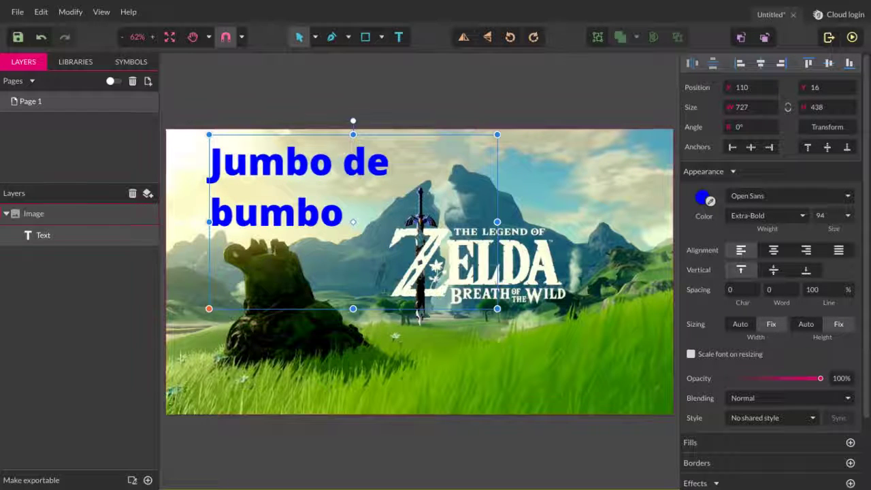
key(Escape)
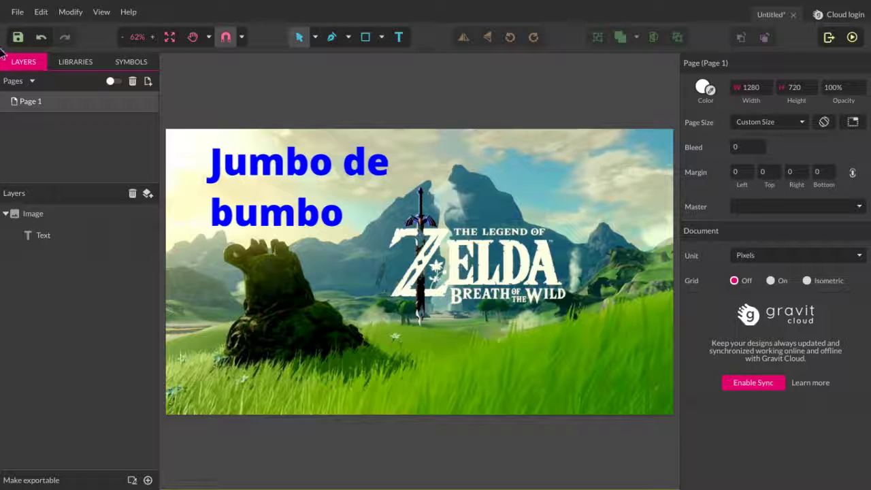
Bring up the choice between saving the design to file or to cloud, and dismiss it without saving.
click(18, 38)
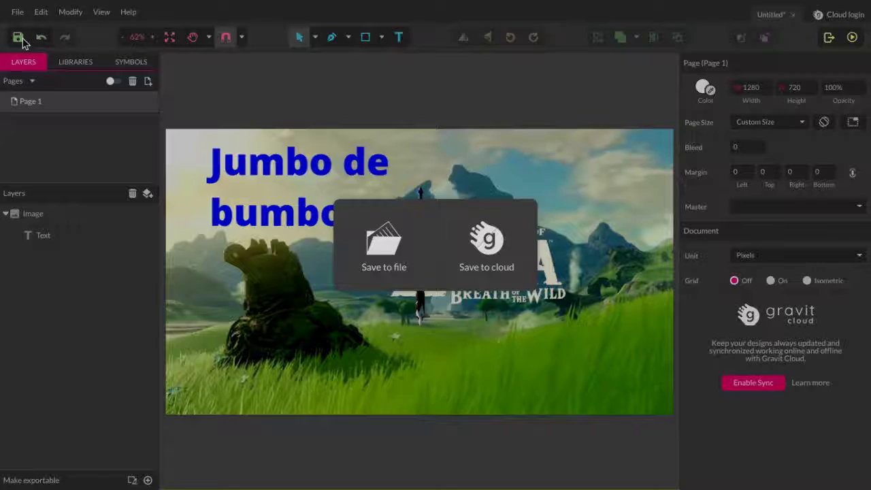
click(440, 14)
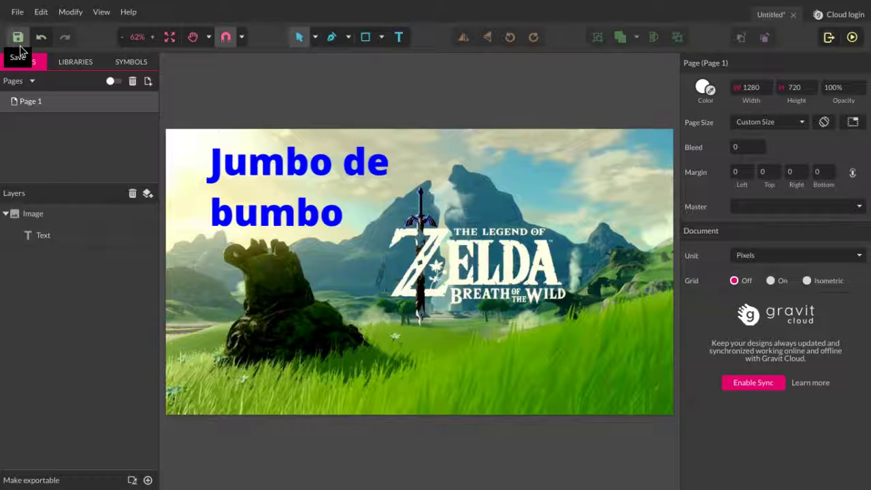
Open the export settings for the design, try JPEG as the format, and settle on PNG.
click(829, 40)
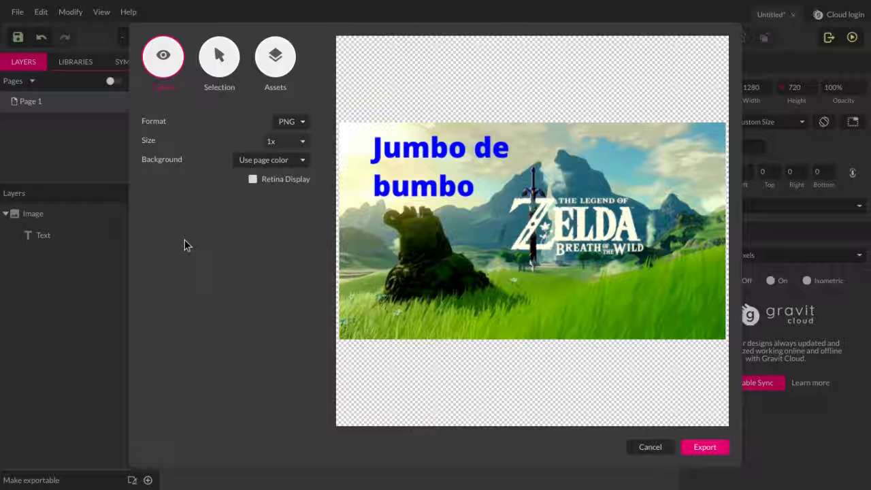
click(291, 139)
text(720)
click(215, 310)
click(297, 122)
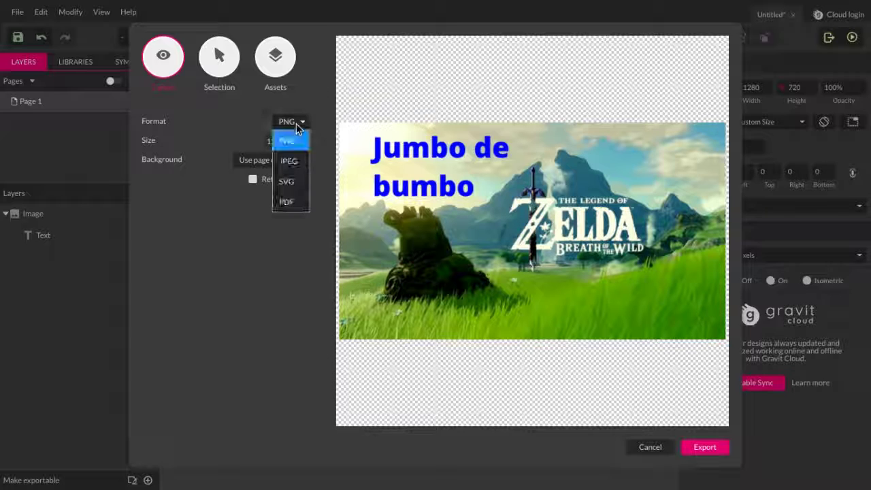
click(288, 162)
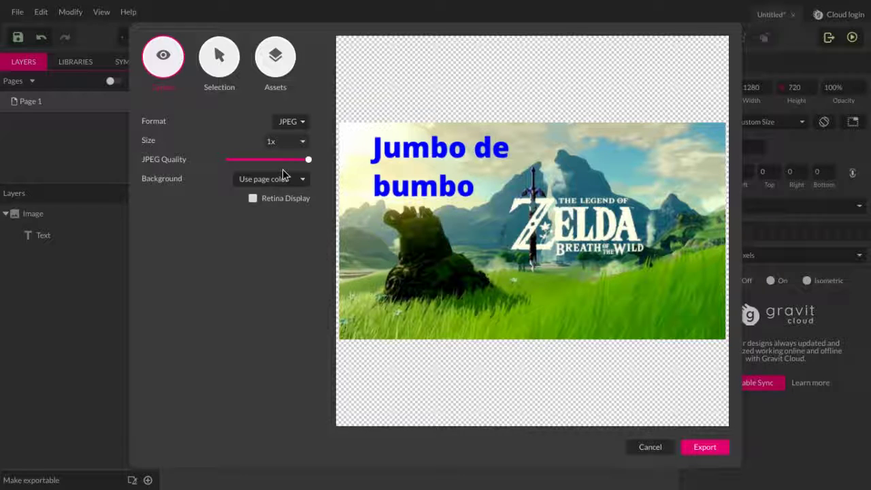
click(300, 124)
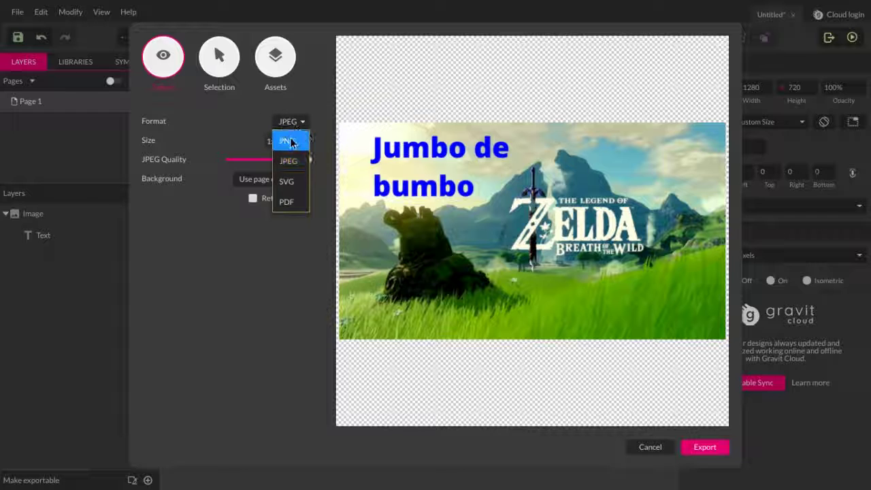
click(289, 140)
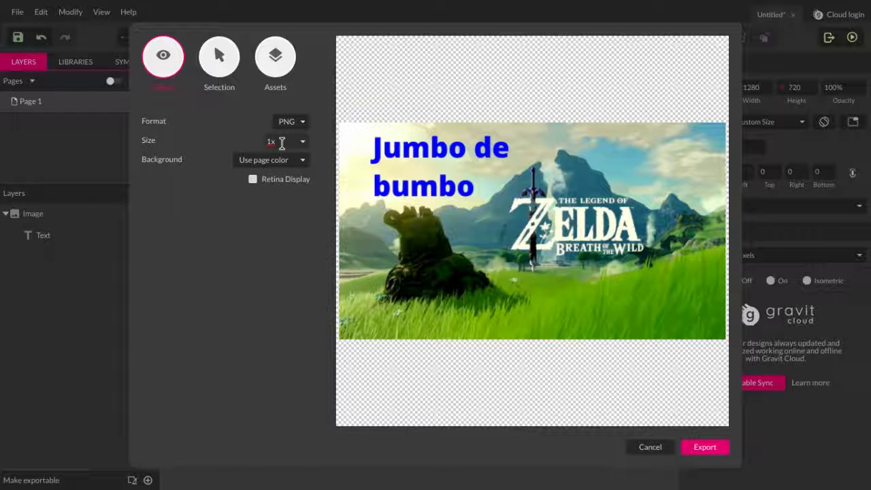
Set the export size of the PNG to 1280x720.
key(BackSpace)
key(BackSpace)
text(1280w)
text(720)
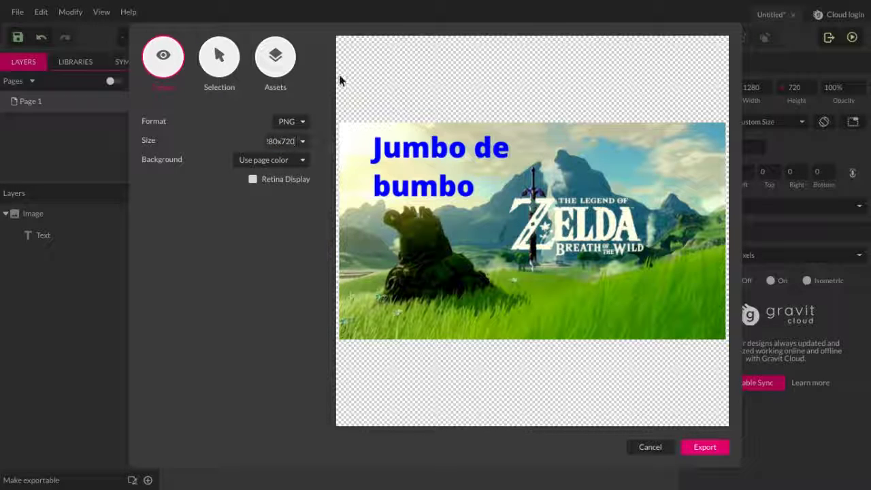
key(Return)
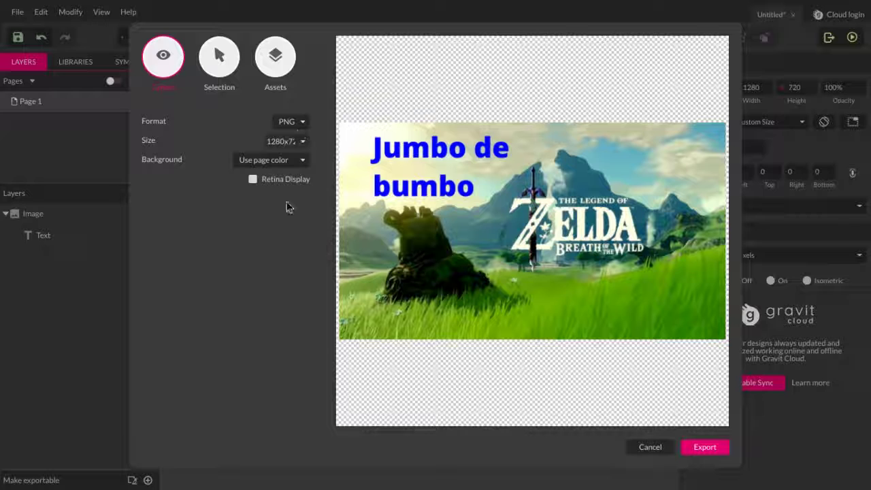
Export the design to the Downloads folder under the file name la la la.png.
click(713, 450)
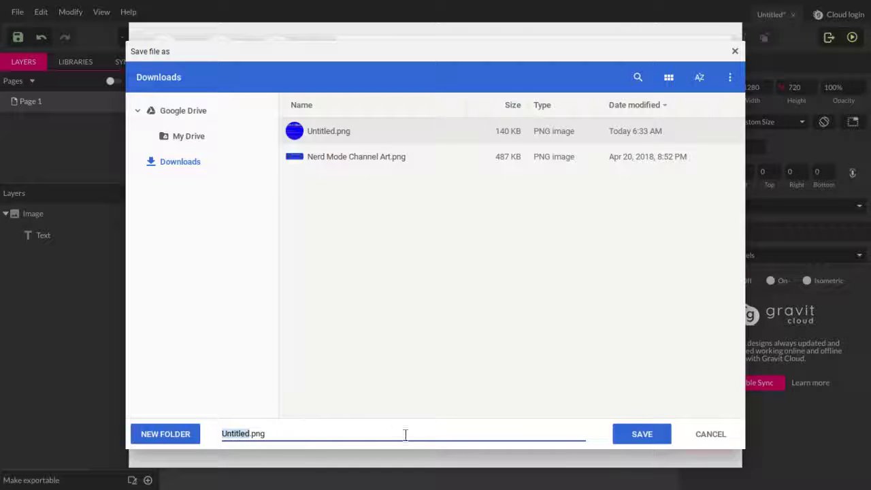
key(BackSpace)
text(la la la)
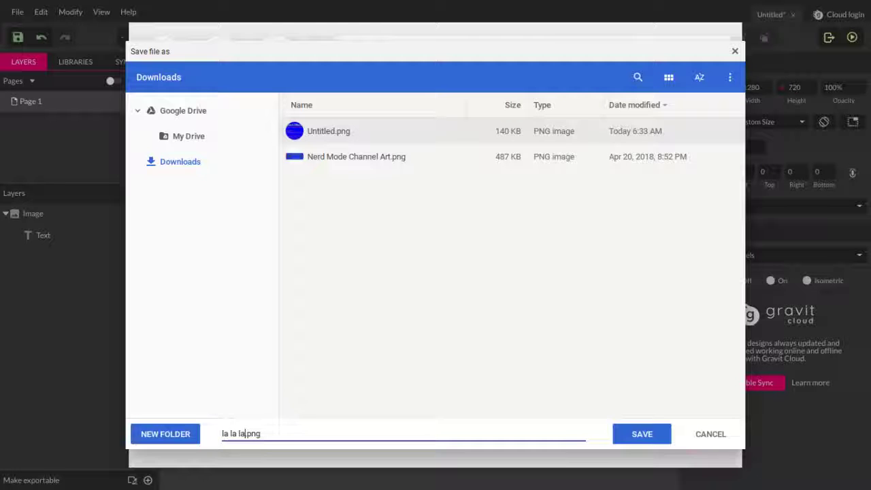
click(634, 437)
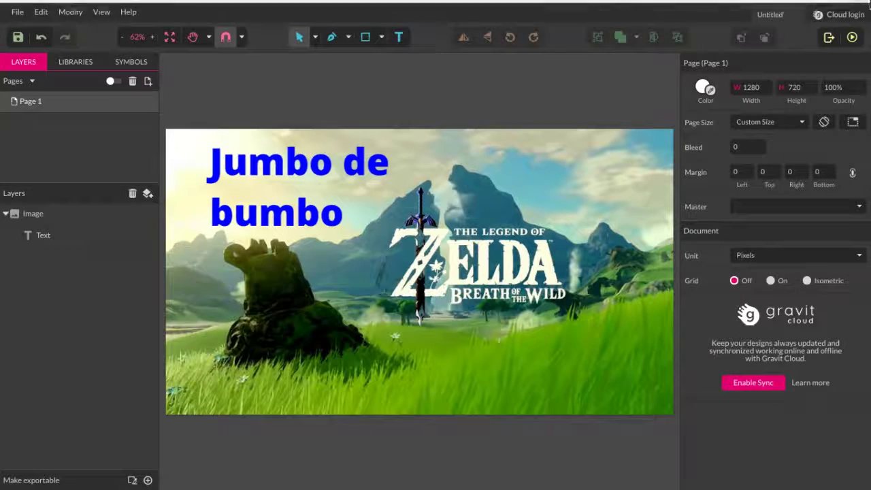
Close the design program, switch to the Files app, and view the exported la la la.png from Downloads.
click(866, 7)
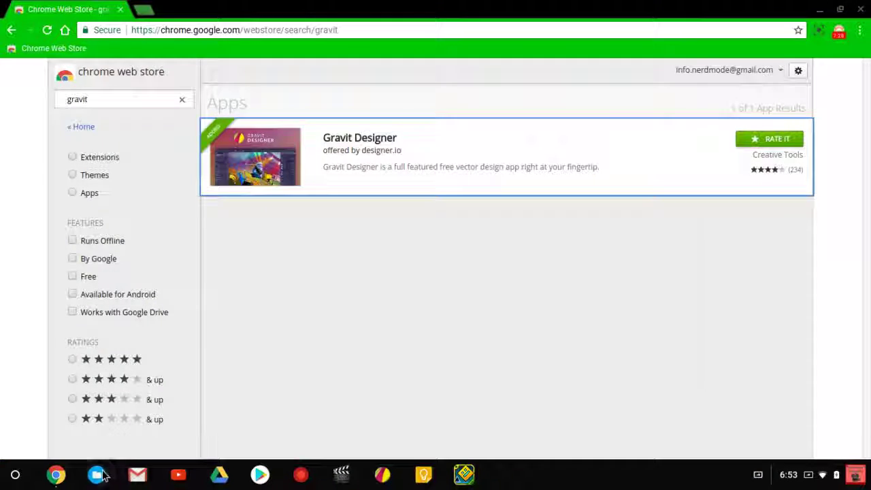
click(98, 475)
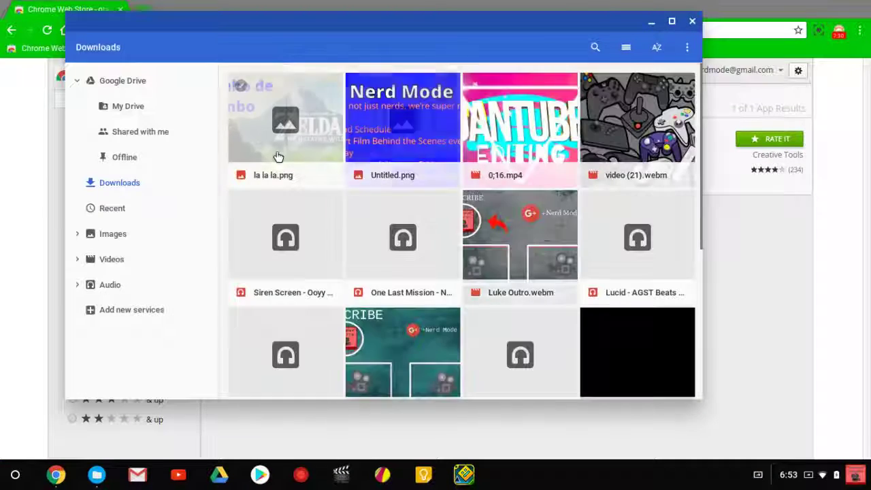
double_click(277, 156)
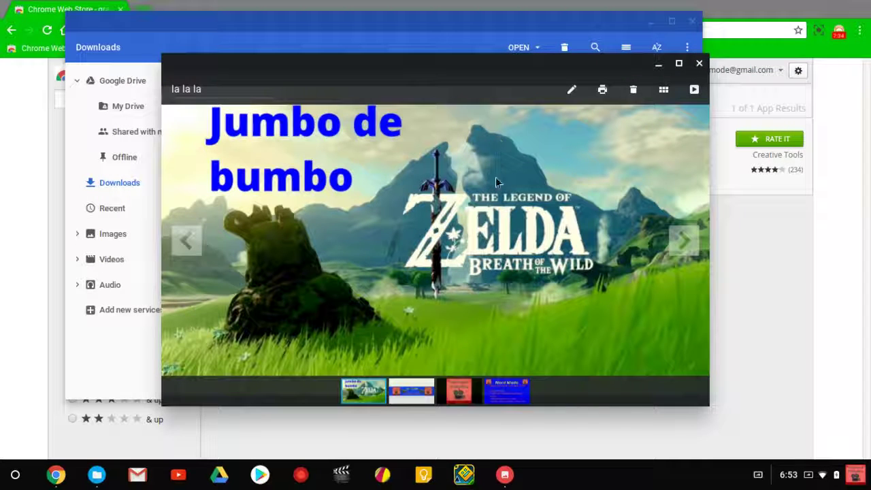
click(699, 64)
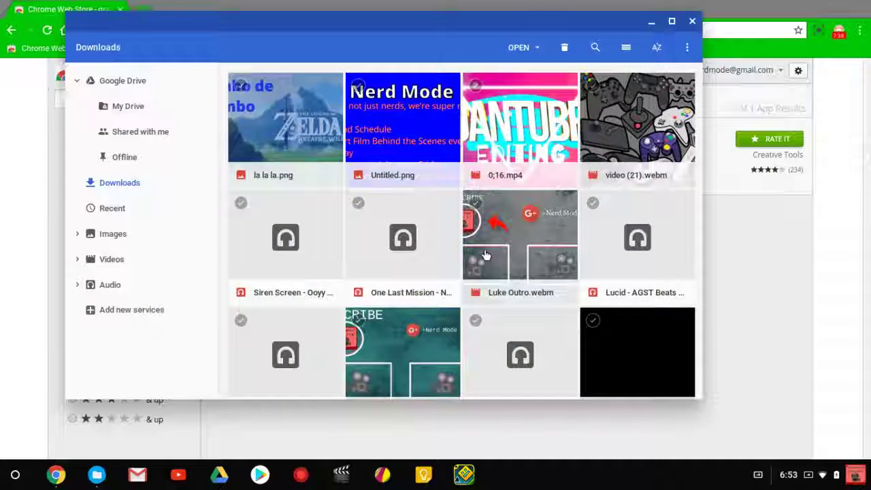
View the Nerd Mode Productions and Nerd Mode Channel Art images in Downloads, and close the file manager.
scroll(483, 252, down, 3)
scroll(483, 252, down, 2)
double_click(388, 243)
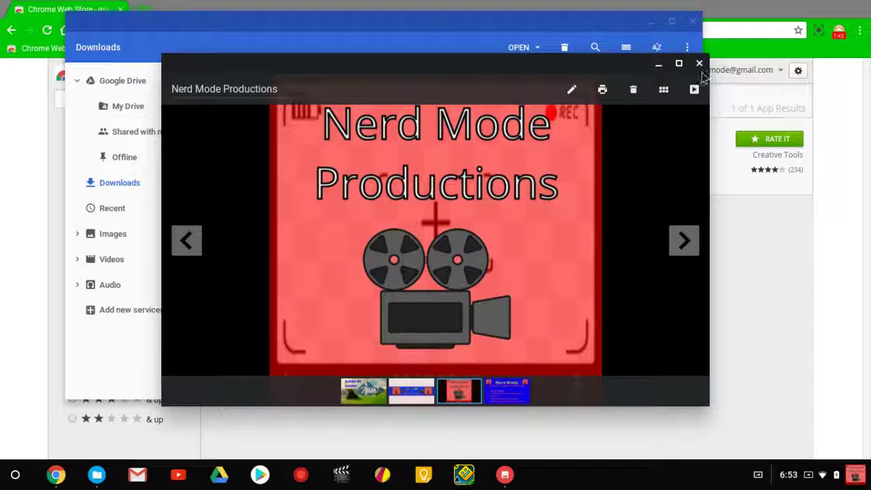
click(699, 64)
double_click(303, 348)
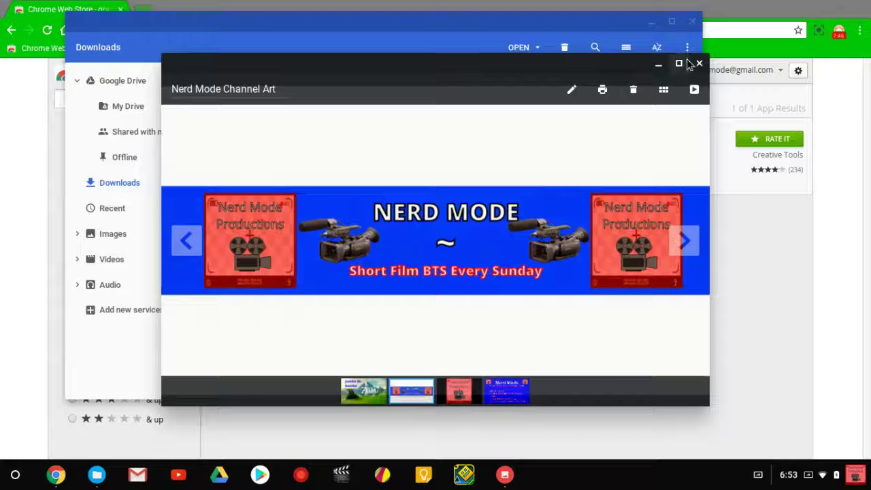
click(698, 64)
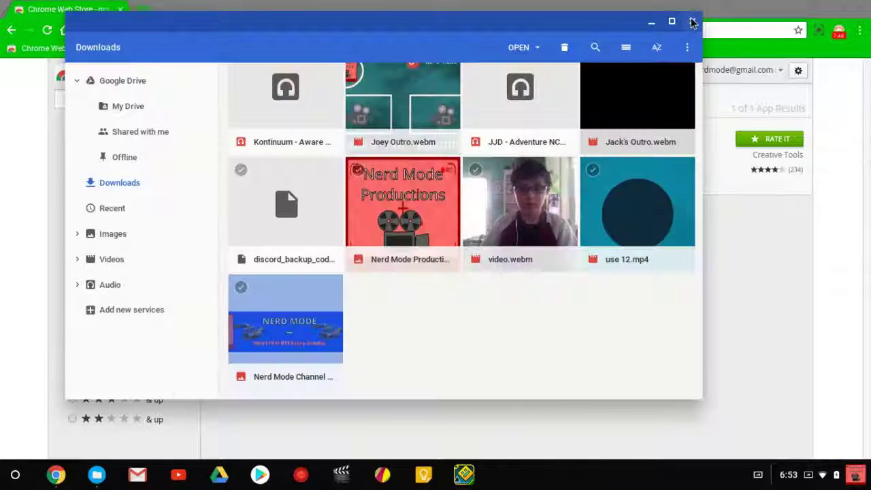
click(691, 22)
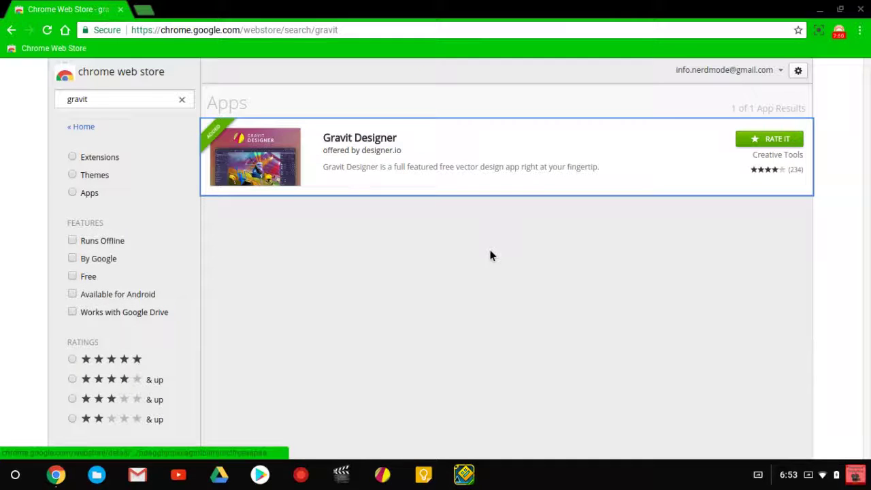